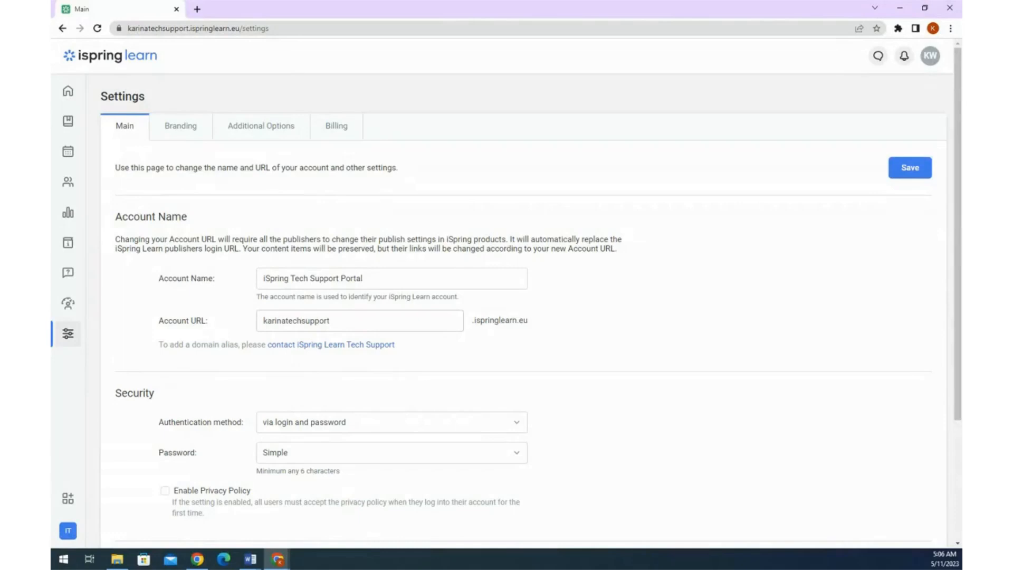
# - Replace the account URL with ispring-portal and save the setting
pyautogui.moveTo(332, 320); pyautogui.dragTo(263, 320)
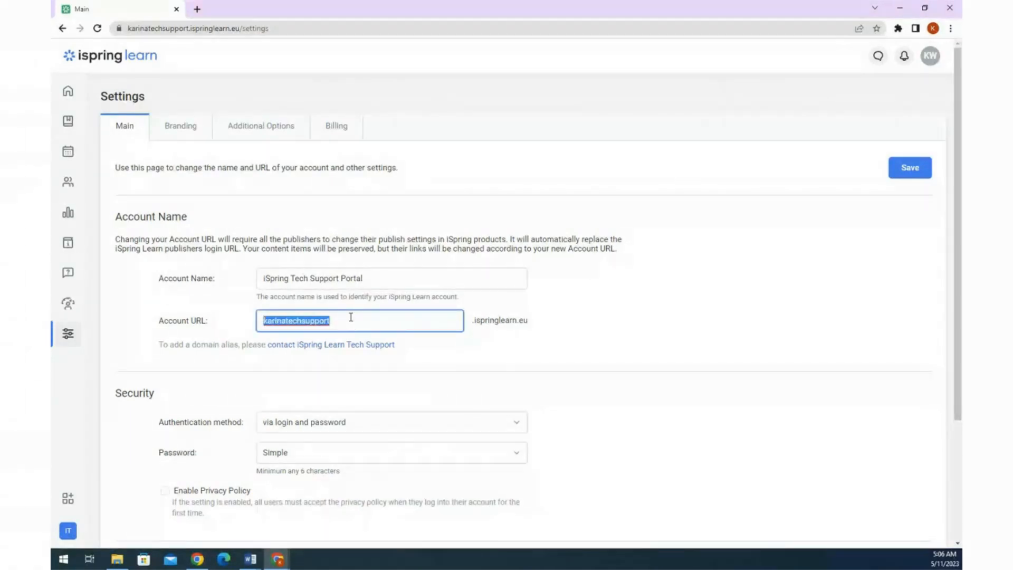
pyautogui.write('is')
pyautogui.press('BackSpace')
pyautogui.press('BackSpace')
pyautogui.write('isp')
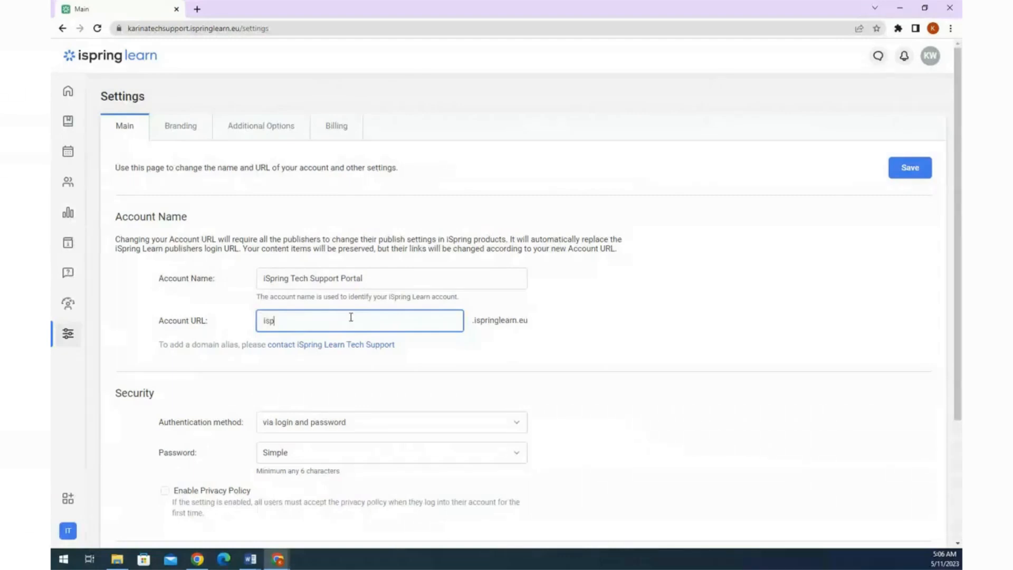
pyautogui.write('ring-portal')
pyautogui.click(533, 332)
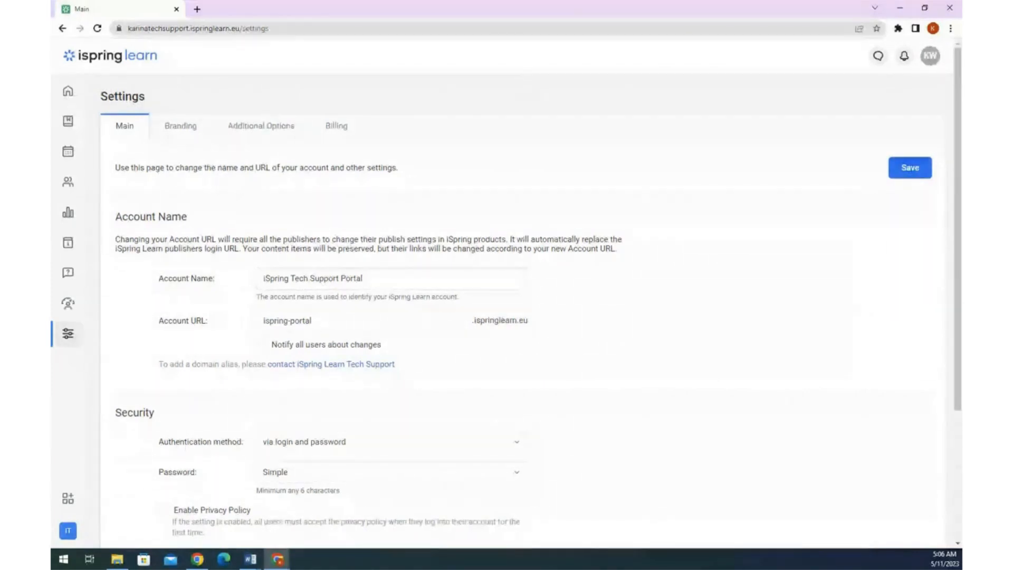
pyautogui.click(910, 168)
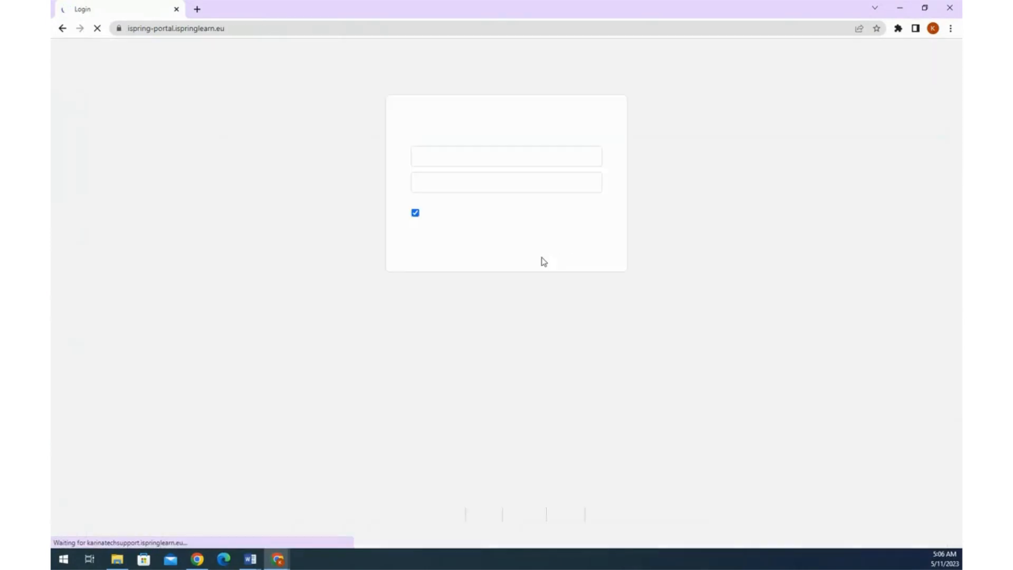
# - Sign in with the saved username and the account password, then dismiss the newsfeed promo dialog
pyautogui.click(480, 158)
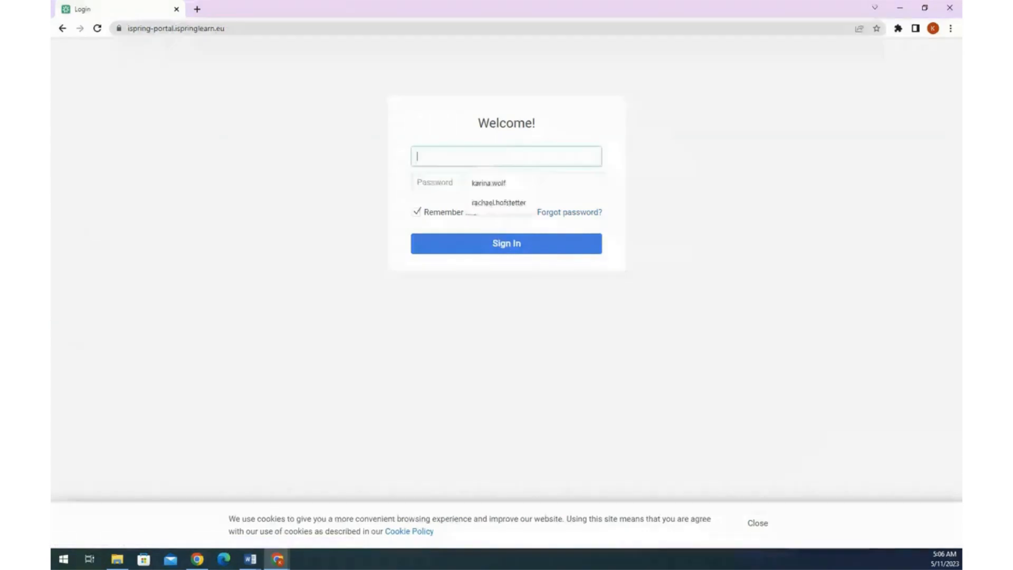
pyautogui.click(493, 185)
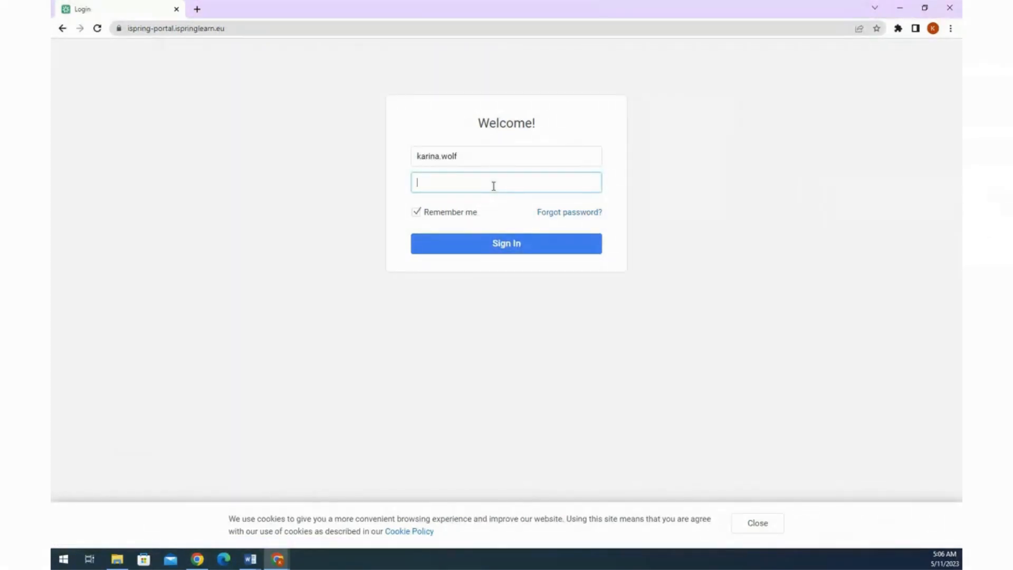
pyautogui.write('***********')
pyautogui.click(523, 251)
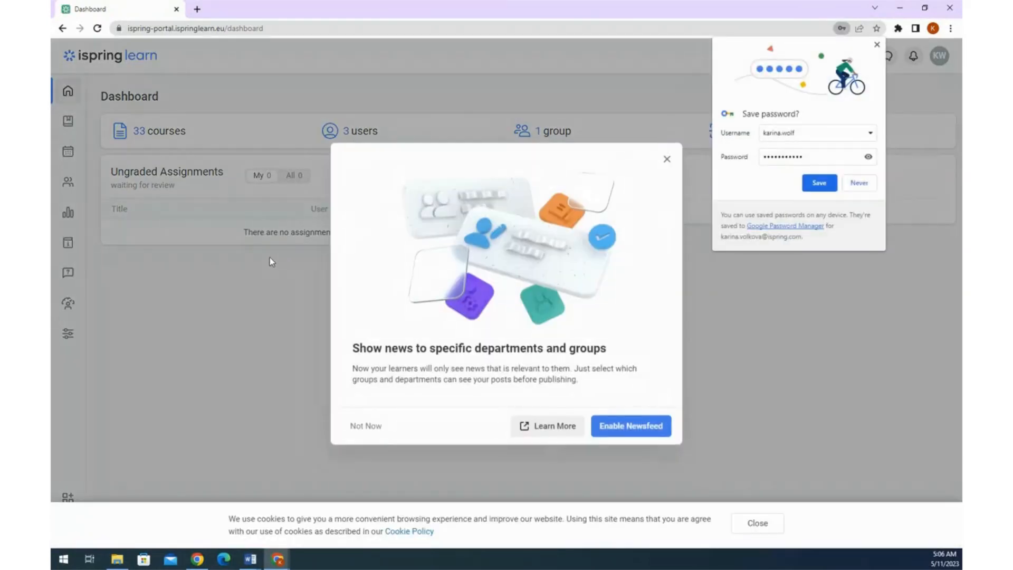
pyautogui.click(373, 423)
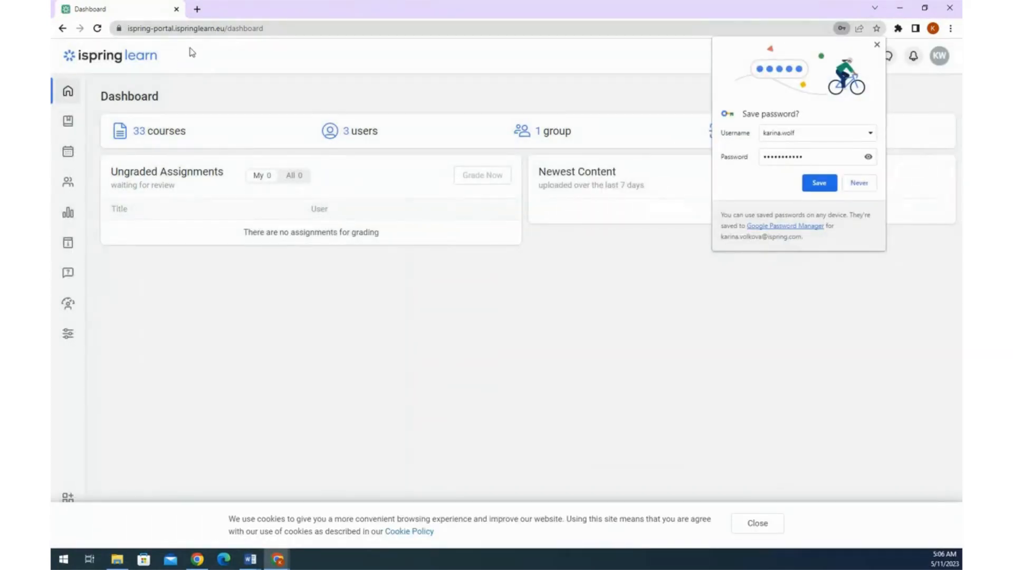
# - In Settings, rename the account from iSpring Tech Support Portal to iSpring Solutions and decline Chrome's password saving
pyautogui.click(68, 334)
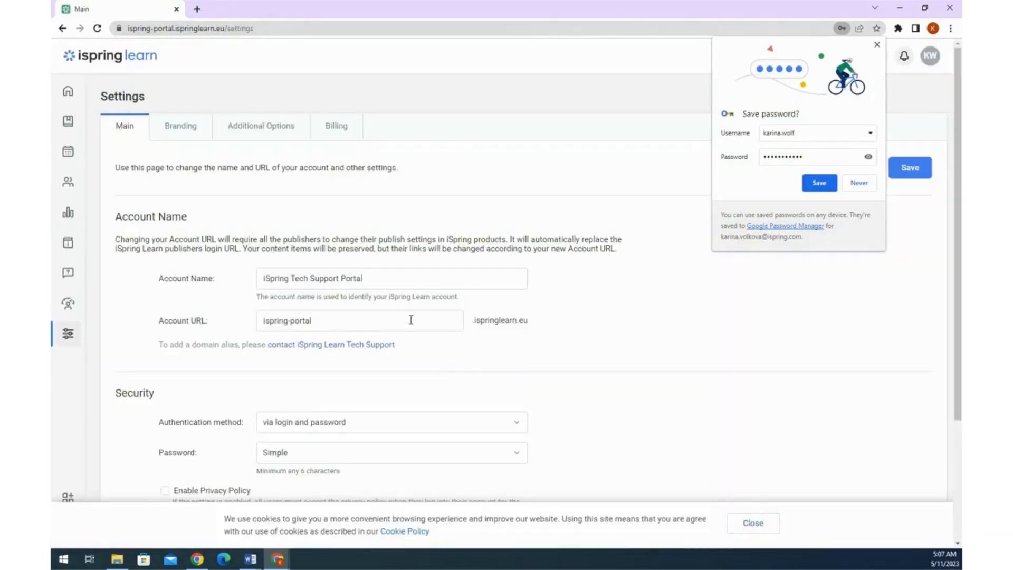
pyautogui.moveTo(396, 282); pyautogui.dragTo(263, 279)
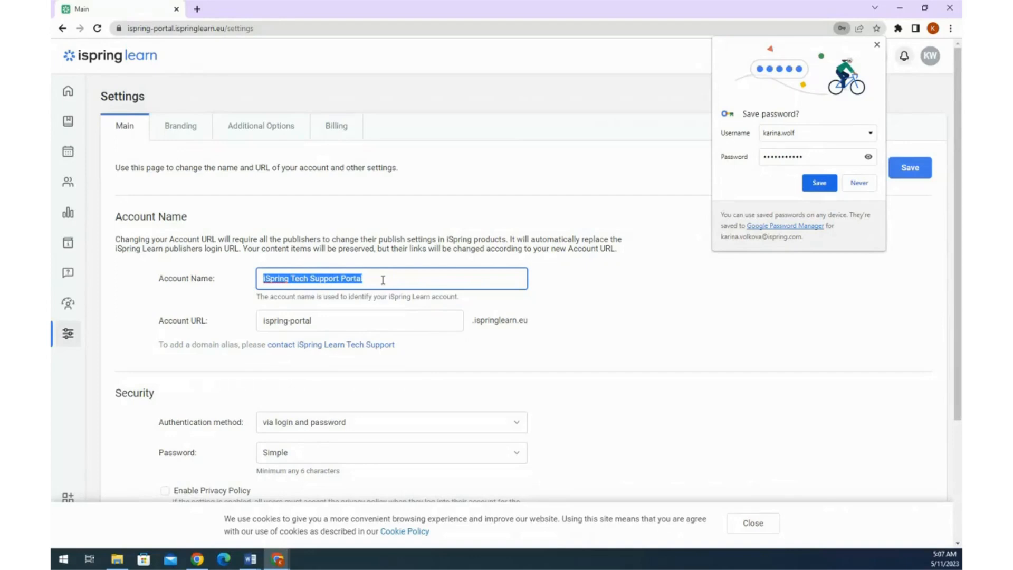
pyautogui.write('iSpring ')
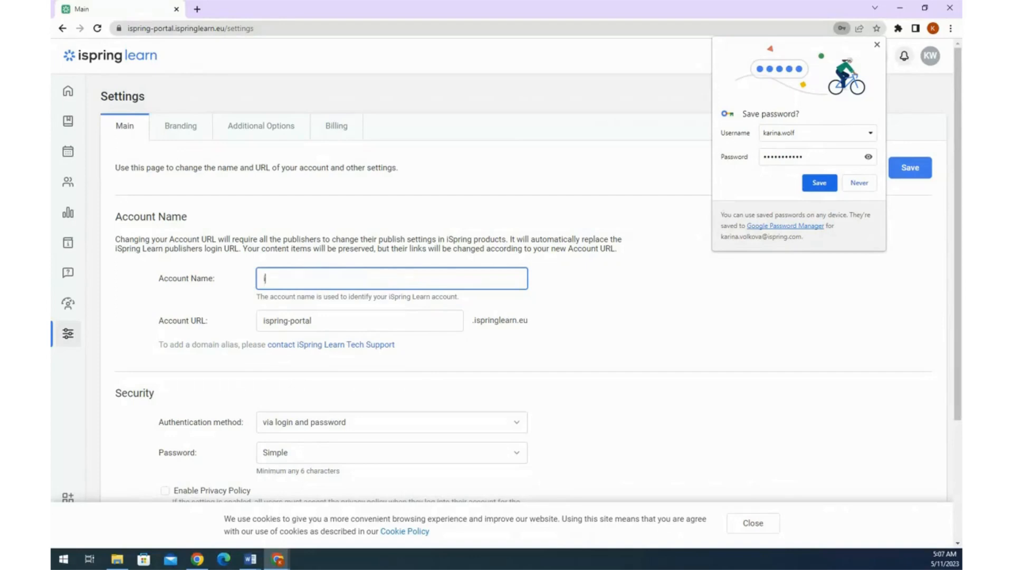
pyautogui.write('Solutions')
pyautogui.click(859, 182)
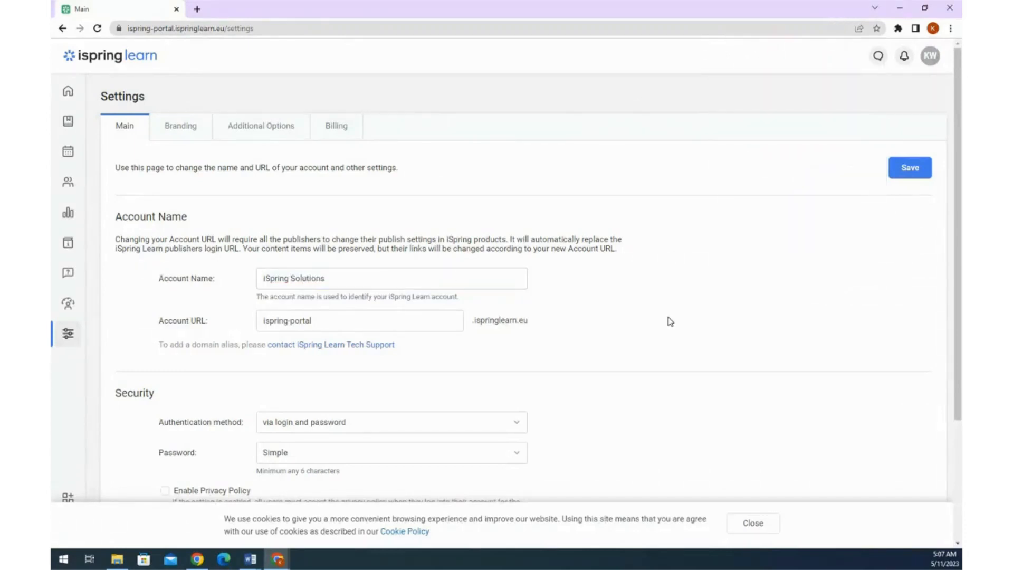
# - Under Security, set the authentication method to 'via login and password using CAPTCHA'
pyautogui.scroll(-3, 667, 320)
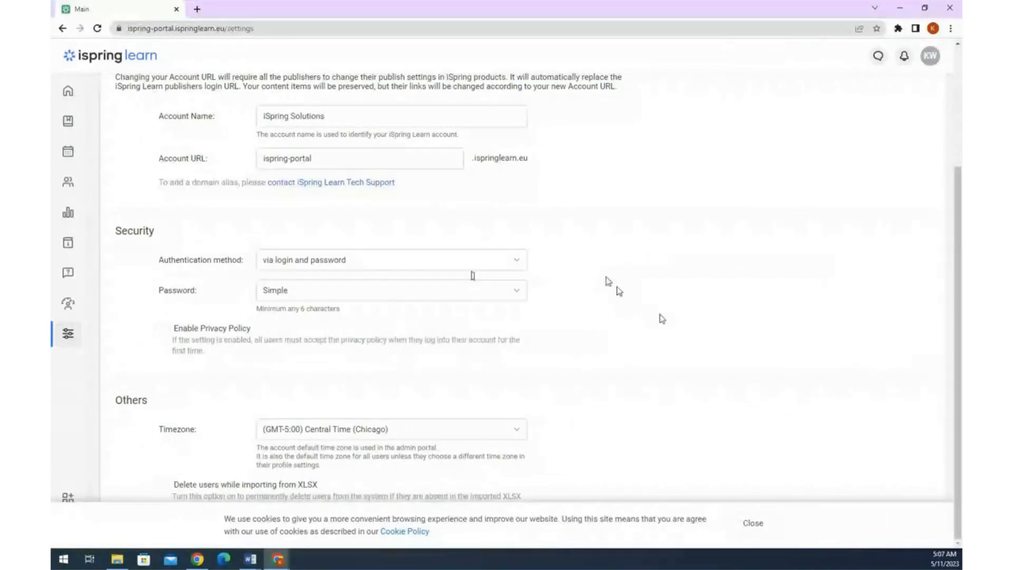
pyautogui.click(439, 264)
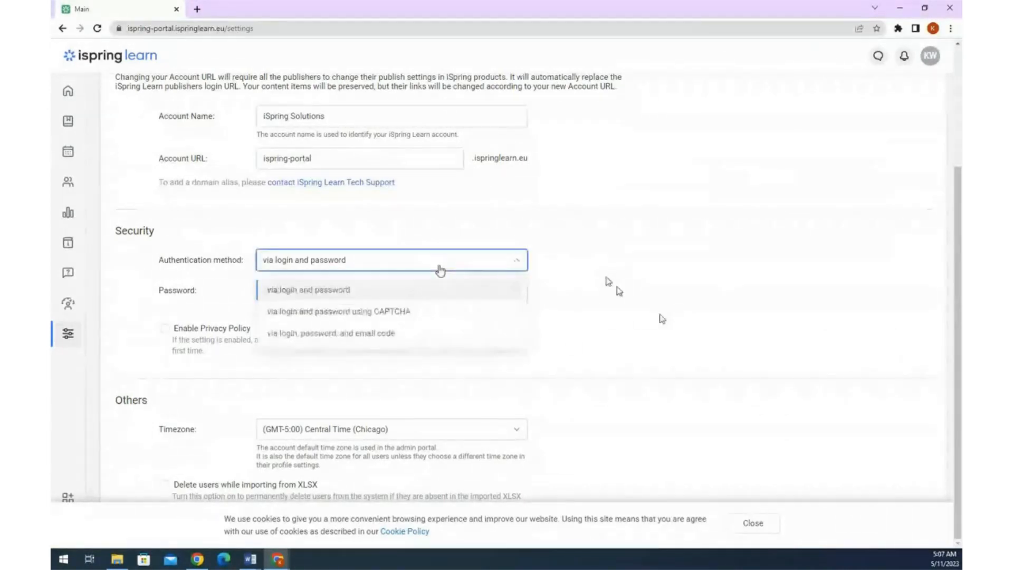
pyautogui.click(422, 308)
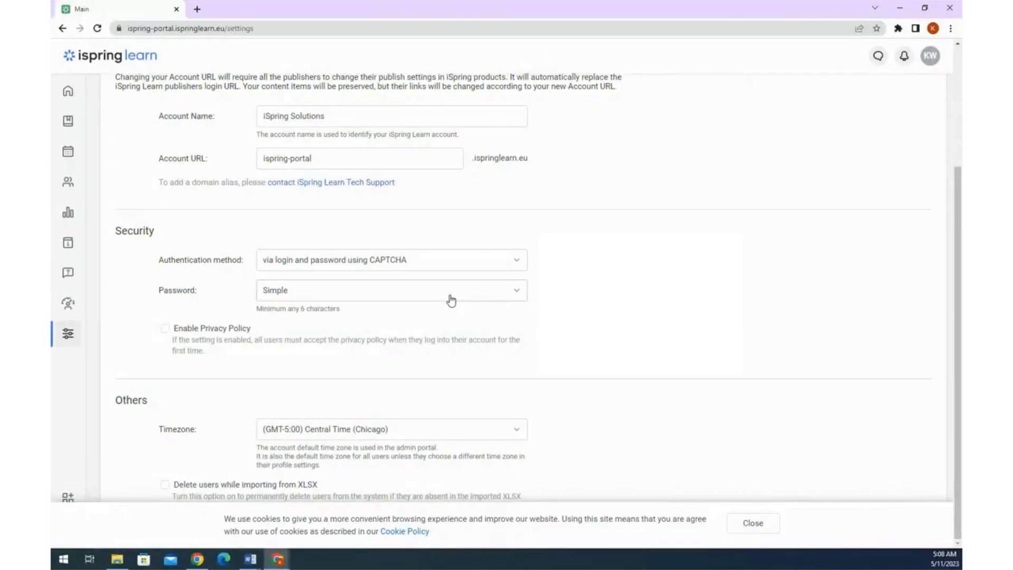
# - Set a Custom password policy requiring numbers and uppercase letters, with minimum length 8
pyautogui.click(445, 296)
pyautogui.click(407, 362)
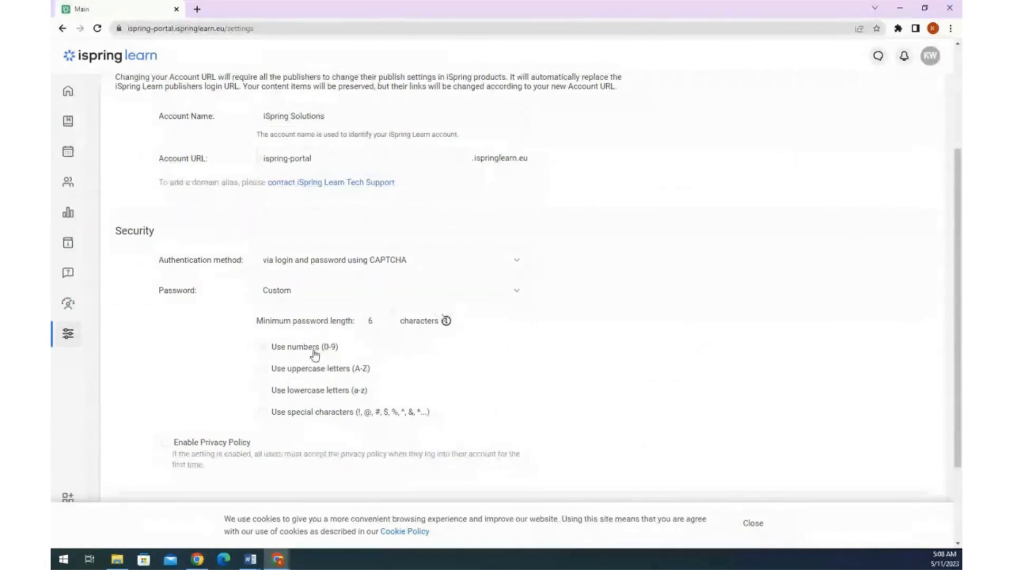
pyautogui.click(315, 350)
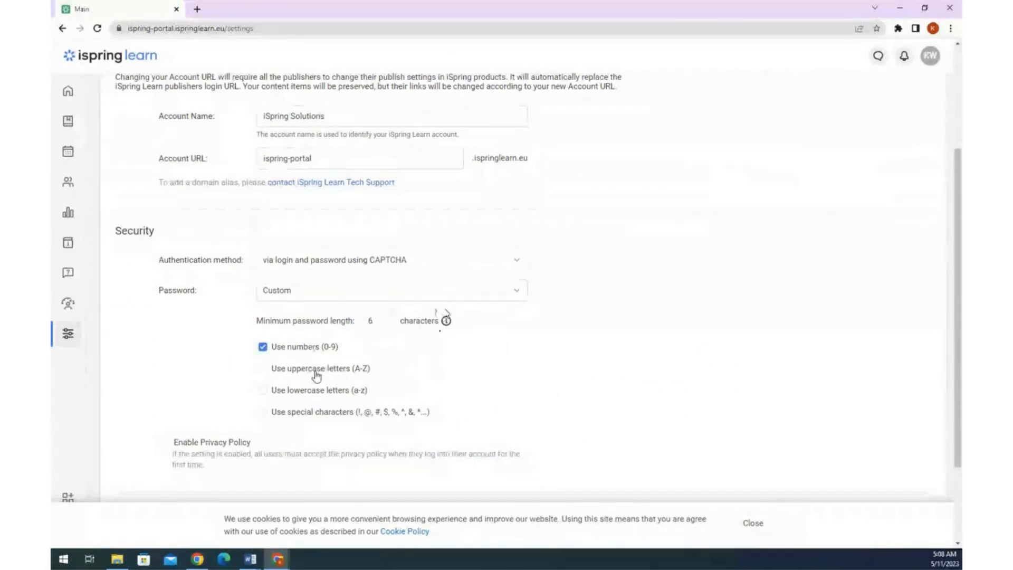
pyautogui.click(318, 375)
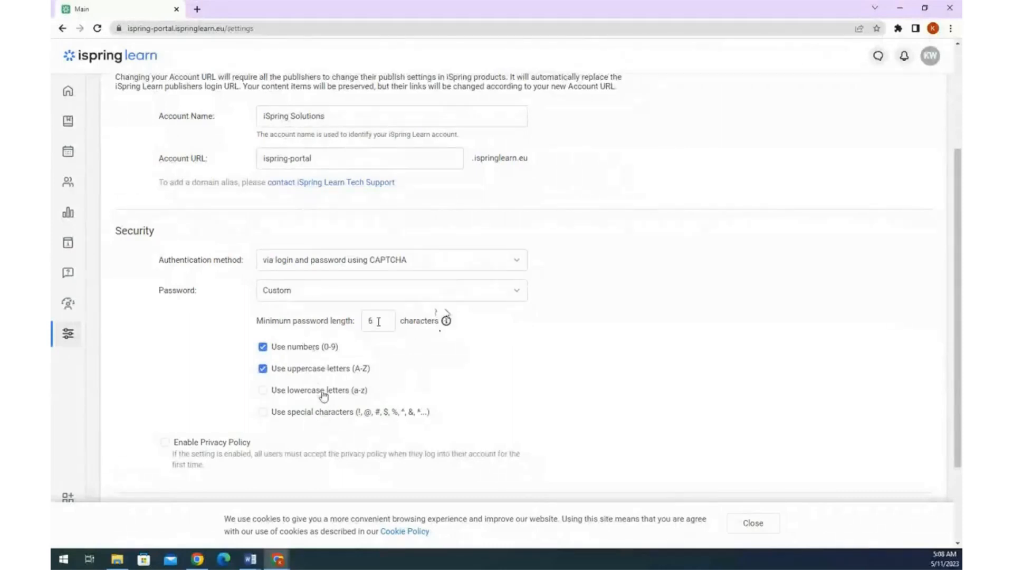
pyautogui.doubleClick(378, 322)
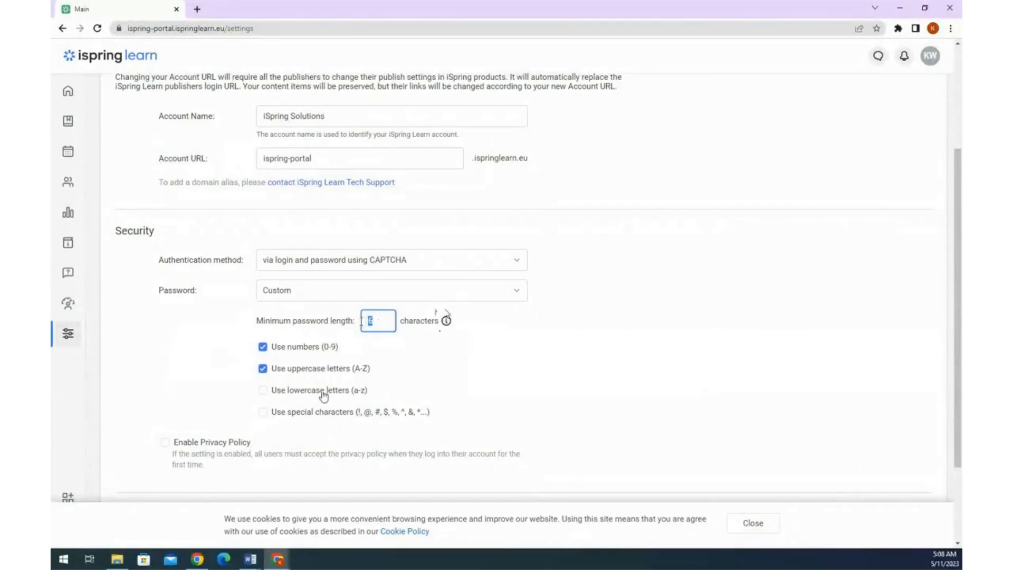
pyautogui.write('8')
pyautogui.click(506, 334)
pyautogui.scroll(-2, 588, 330)
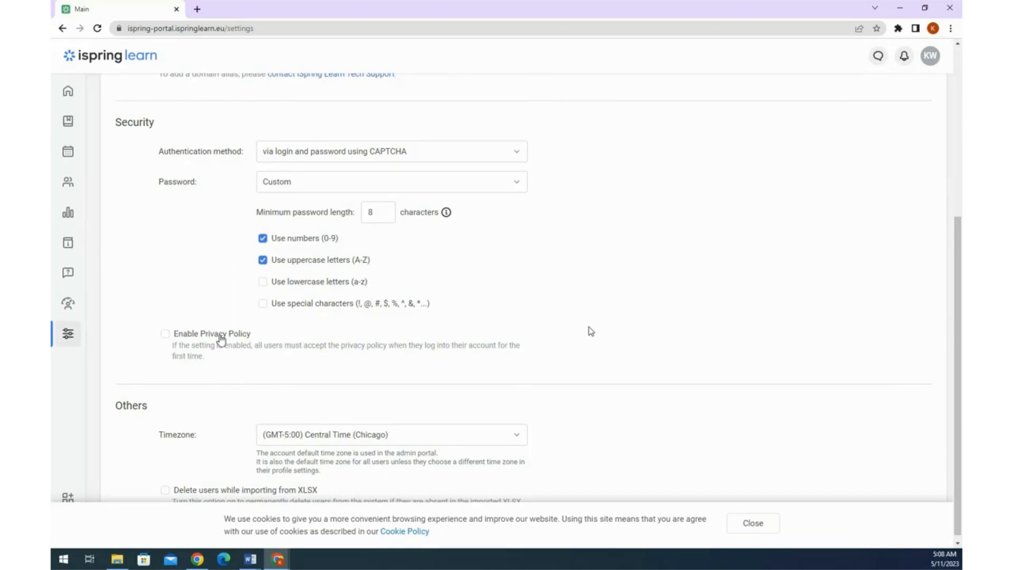
# - Enable the Privacy Policy and review its text on EEA and Switzerland data transfers
pyautogui.click(221, 339)
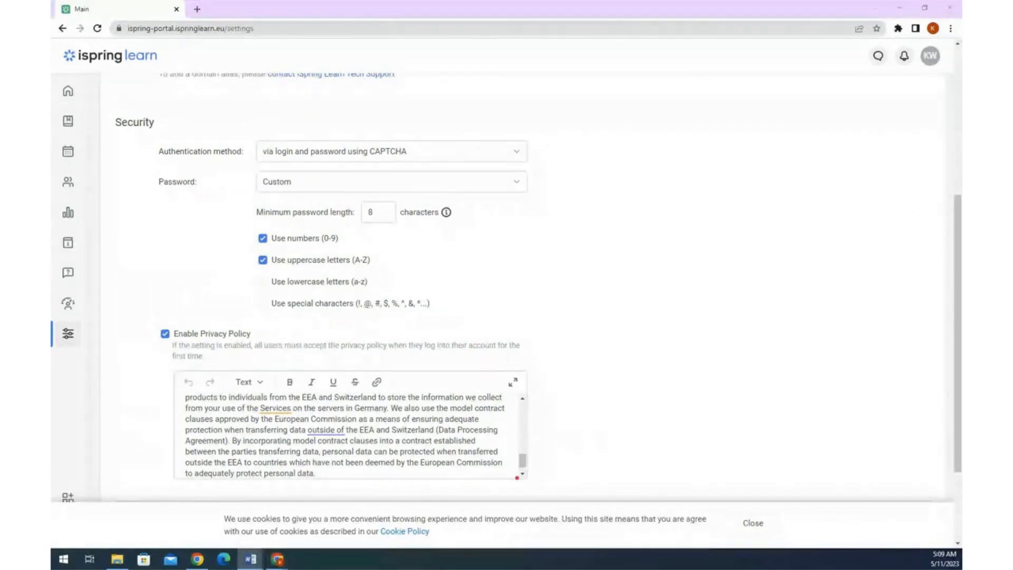
pyautogui.scroll(-2, 627, 412)
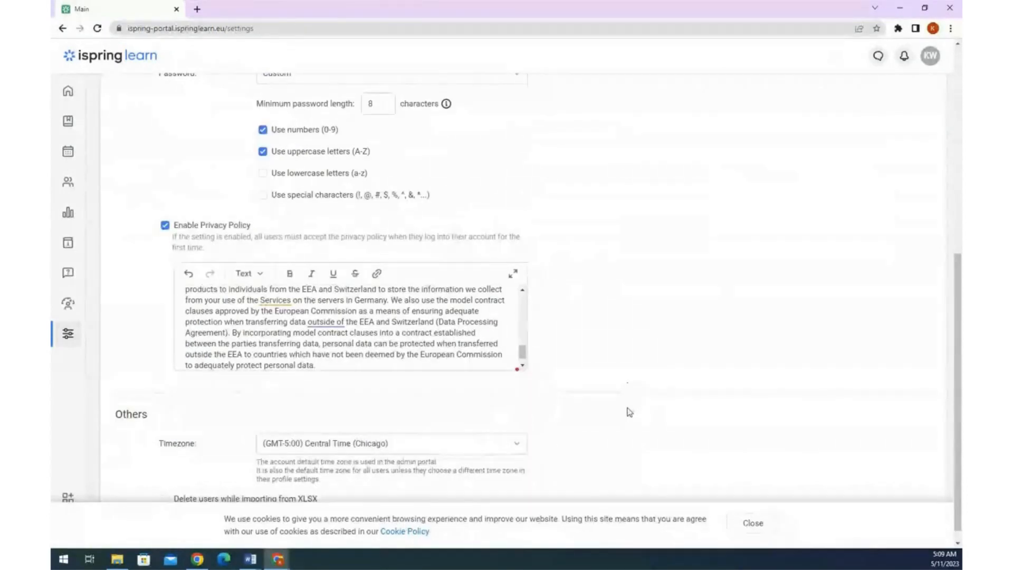
pyautogui.scroll(-1, 499, 425)
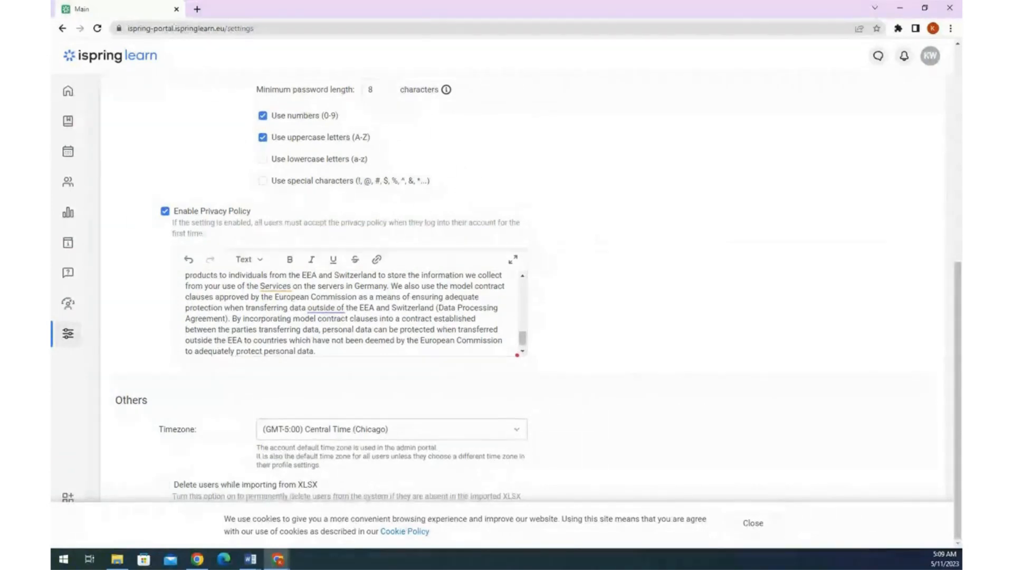
# - Choose (GMT+1:00) Greenwich Mean Time (London) as the account timezone
pyautogui.click(488, 433)
pyautogui.scroll(-3, 395, 344)
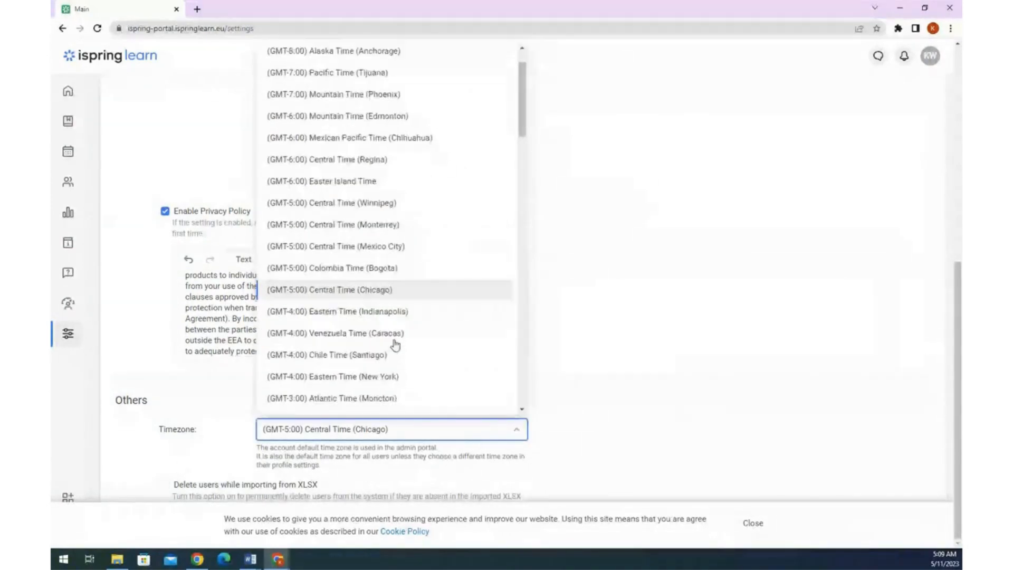
pyautogui.scroll(-2, 406, 321)
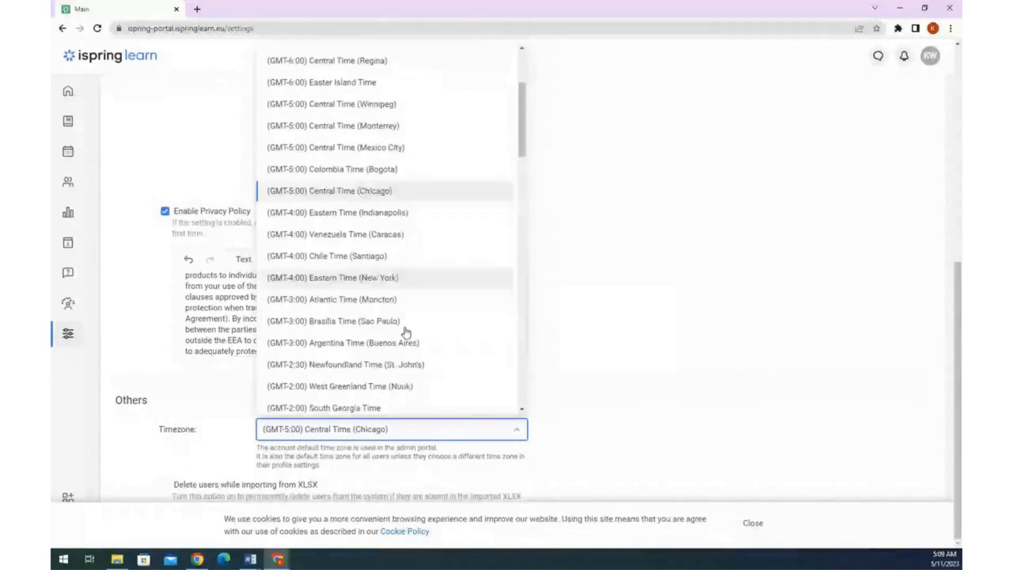
pyautogui.scroll(-3, 406, 328)
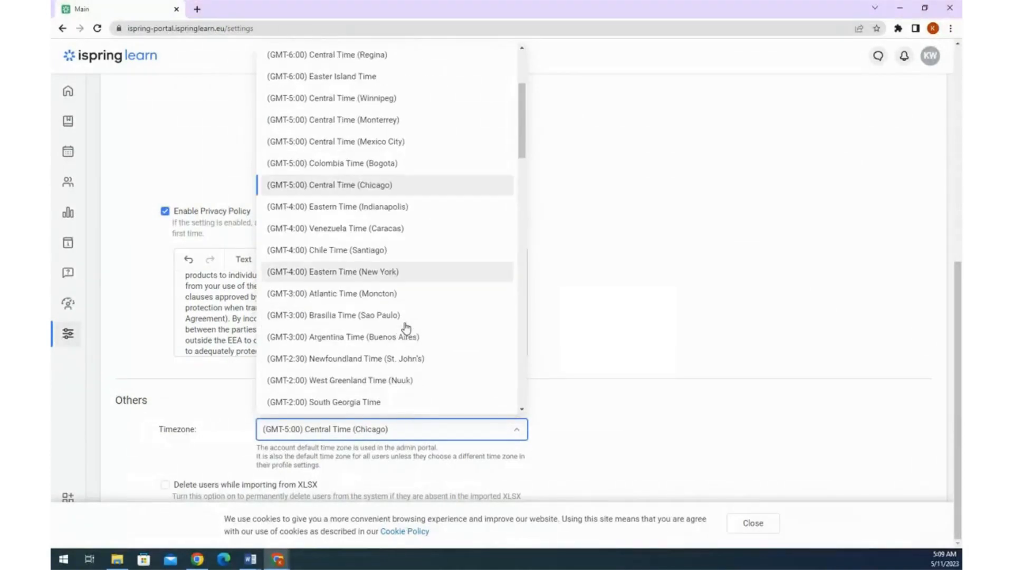
pyautogui.scroll(-1, 405, 328)
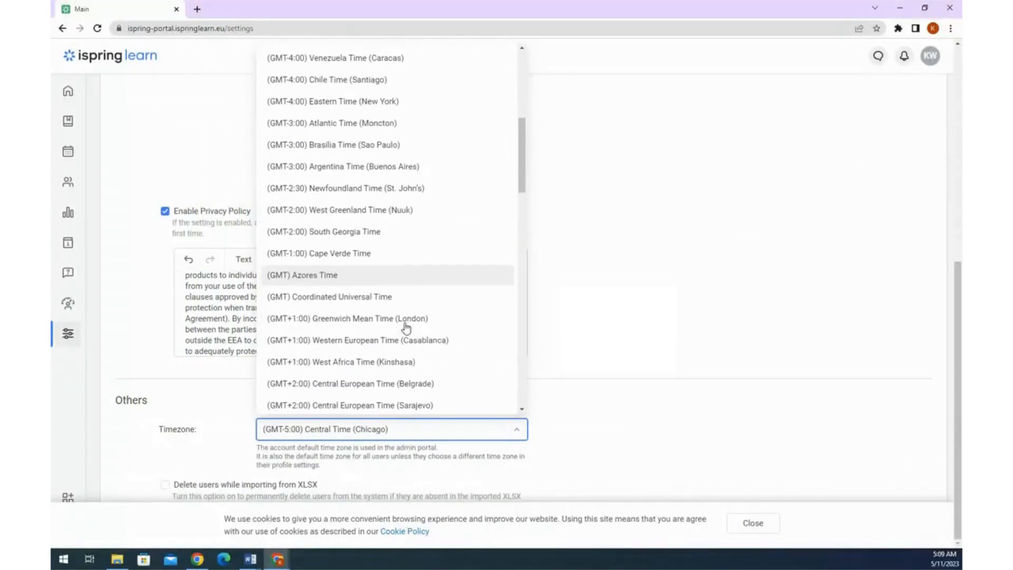
pyautogui.click(417, 323)
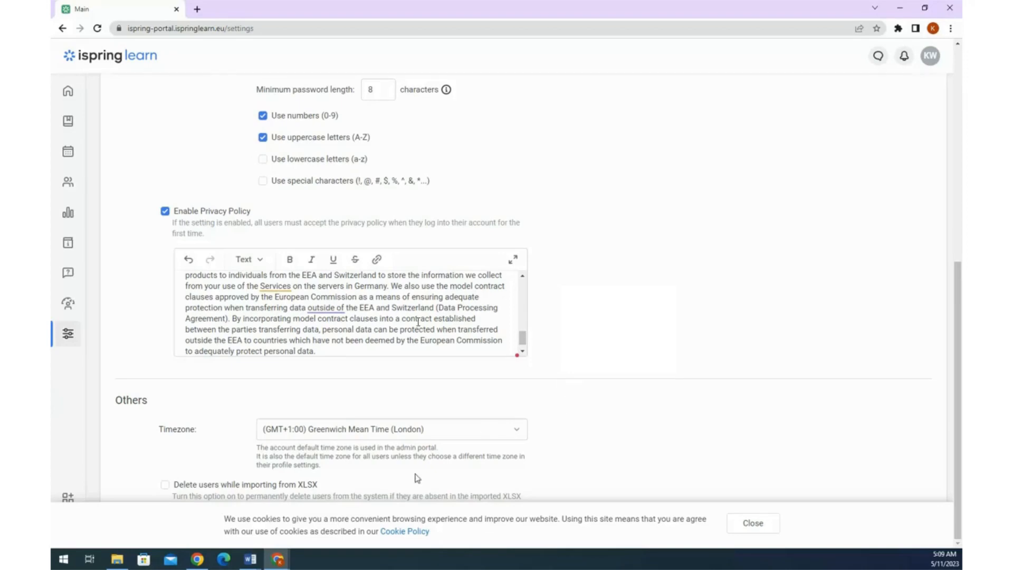
# - Close the cookie notice and return to the top of the Settings page
pyautogui.click(753, 523)
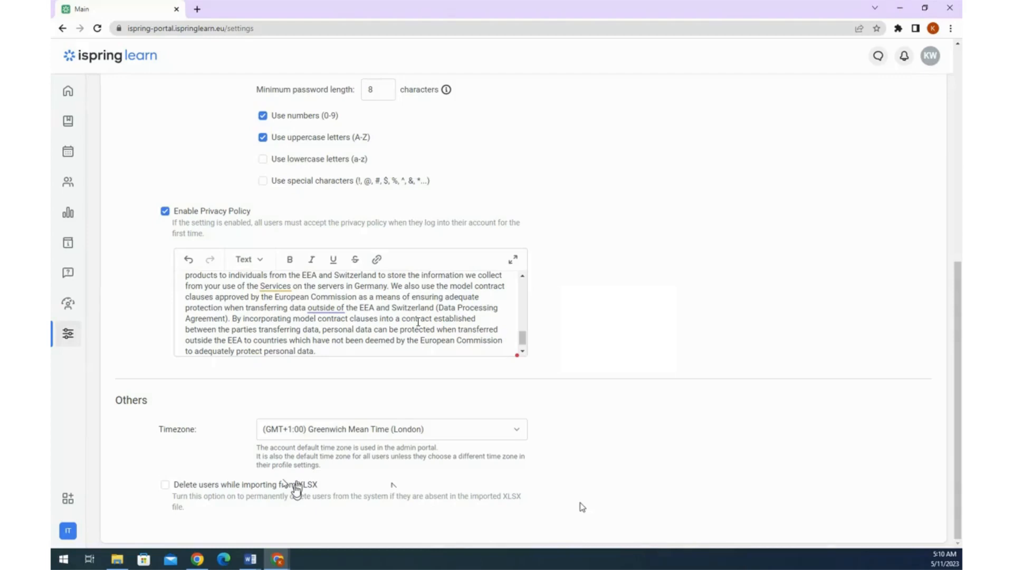
pyautogui.scroll(8, 635, 391)
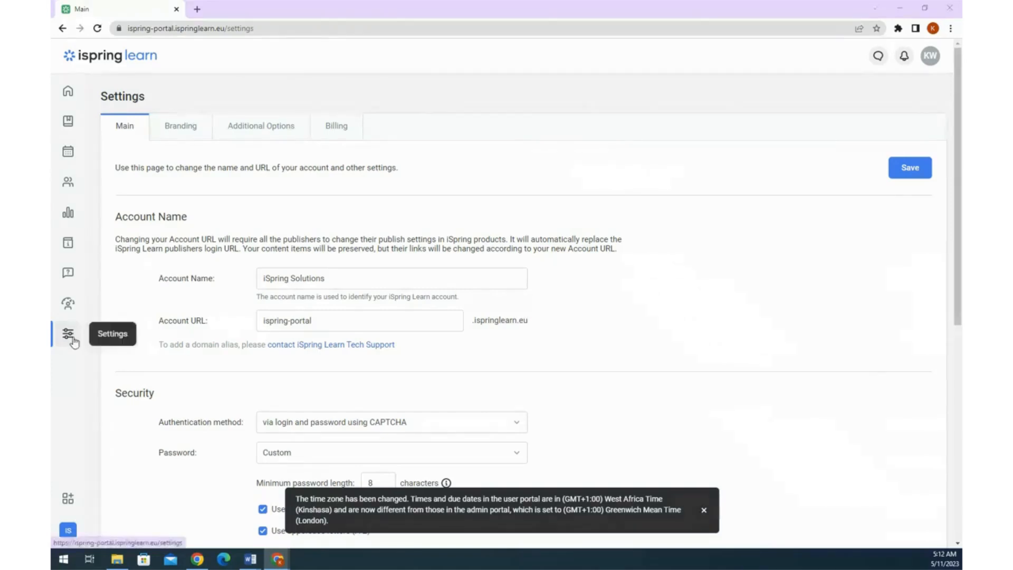
# - Go from the account settings page to the Branding settings
pyautogui.click(244, 138)
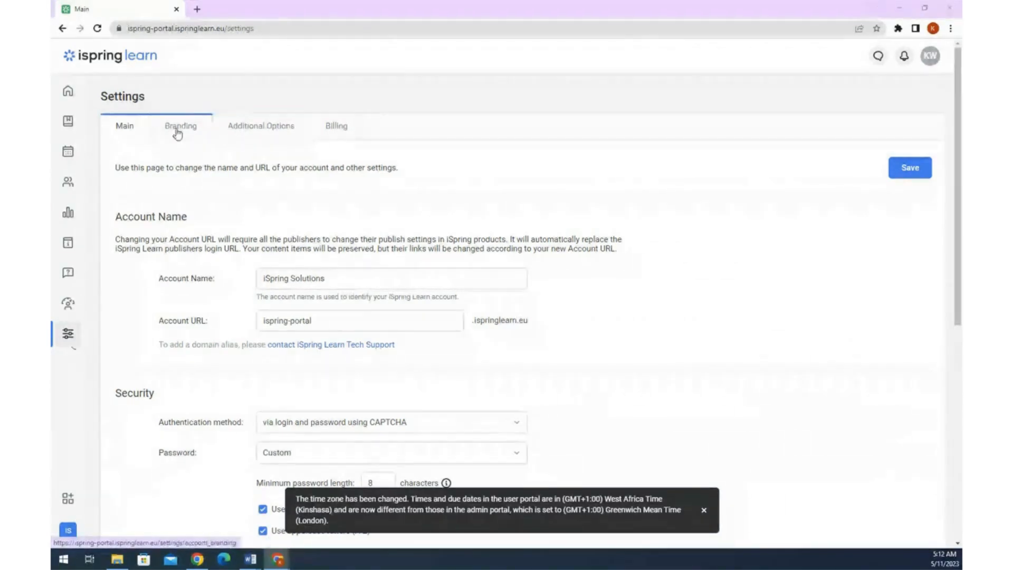
pyautogui.click(177, 131)
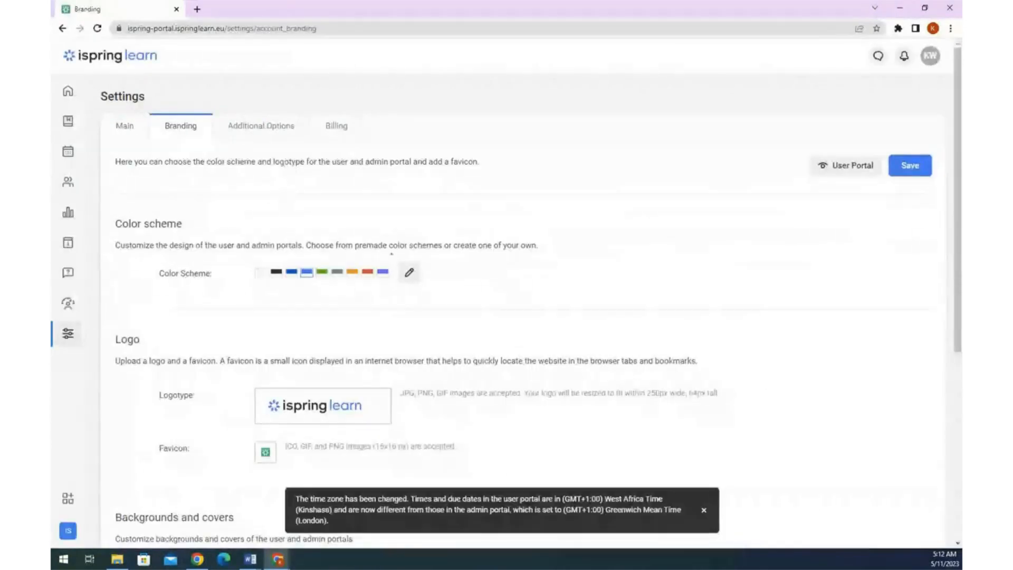
pyautogui.scroll(-2, 380, 248)
pyautogui.scroll(2, 315, 242)
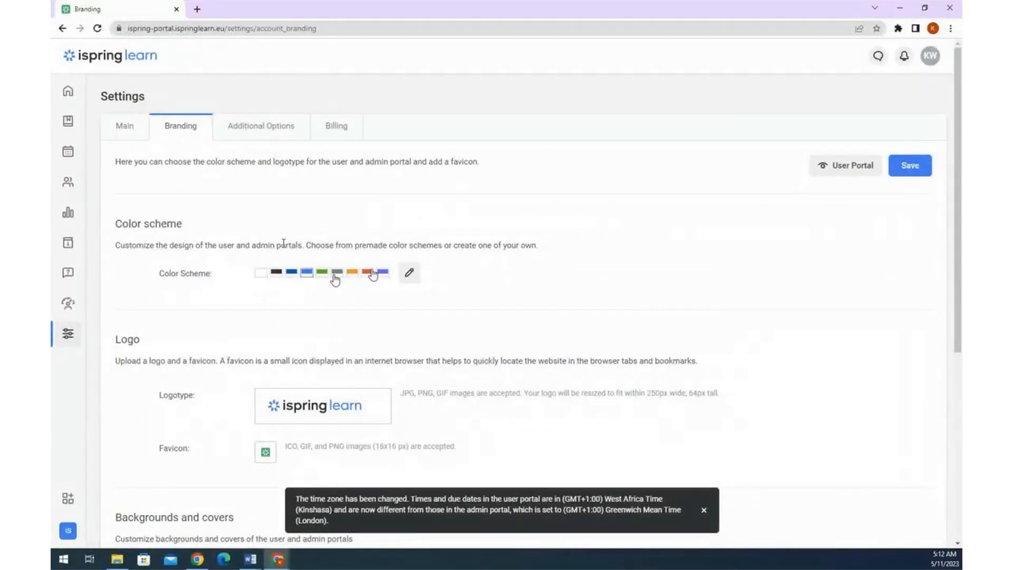
# - Preview the grey, green, light blue and red schemes, then settle on orange and open its custom colour editor
pyautogui.click(351, 277)
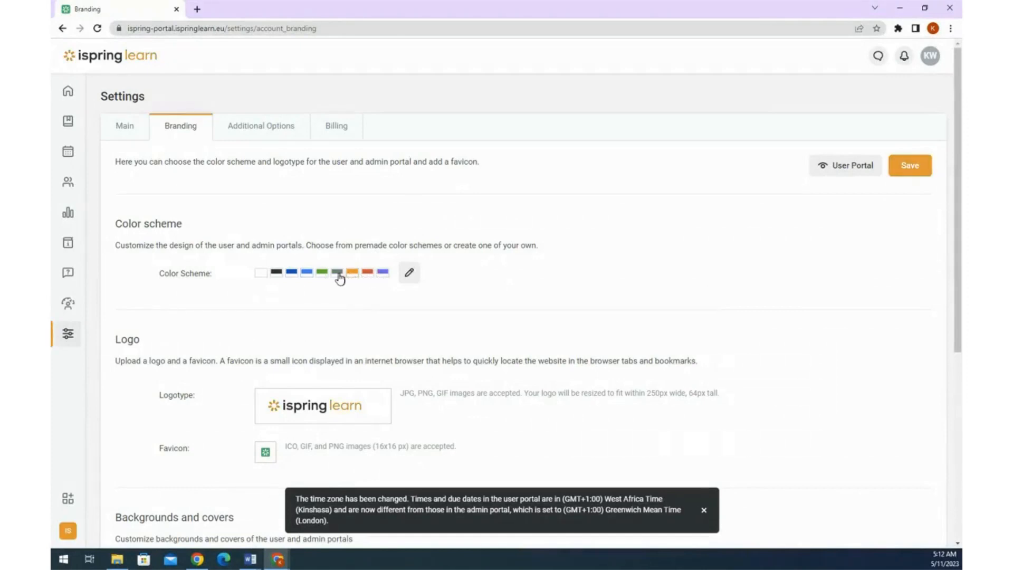
pyautogui.click(338, 277)
pyautogui.click(323, 278)
pyautogui.click(309, 278)
pyautogui.click(368, 277)
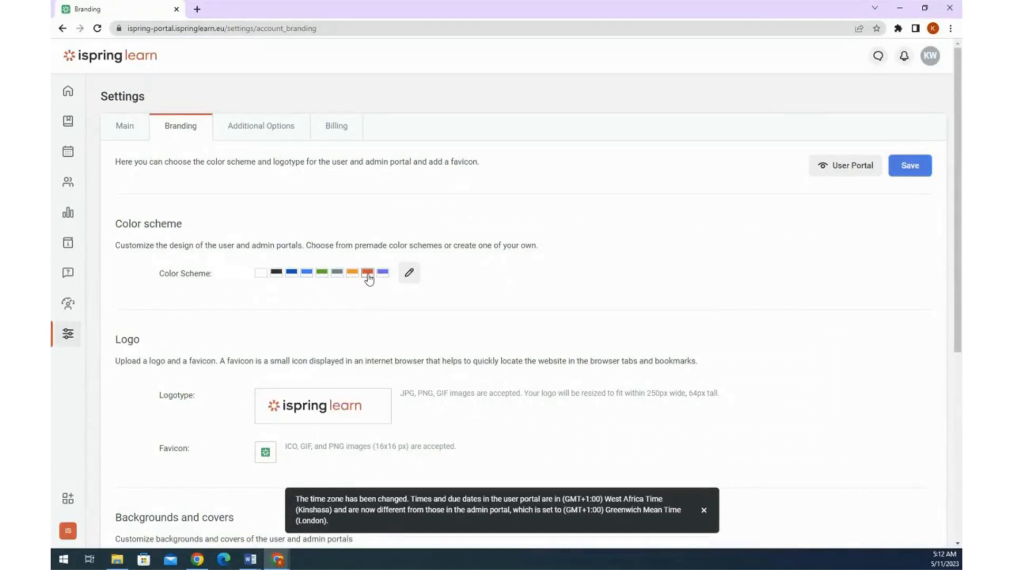
pyautogui.click(351, 276)
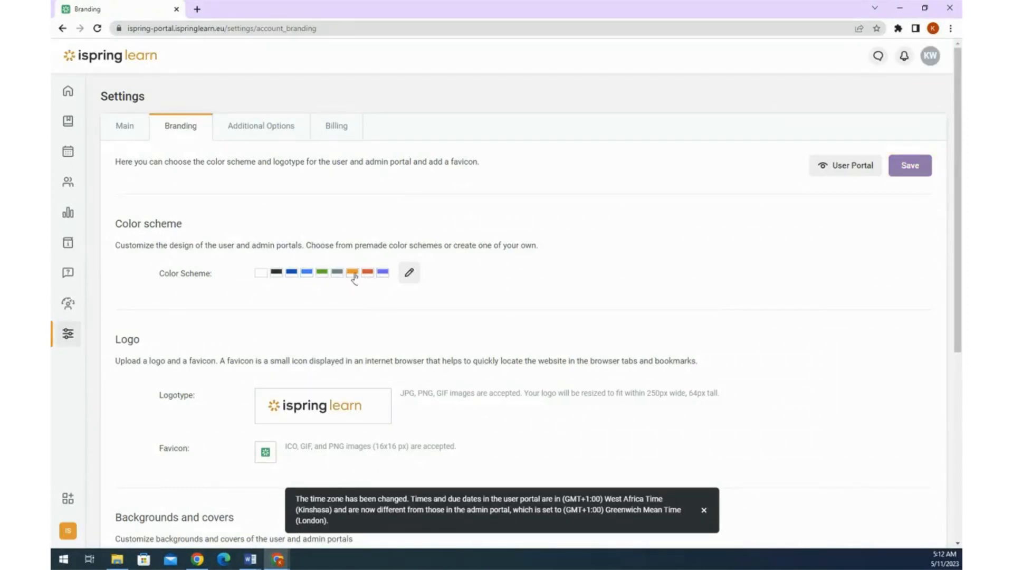
pyautogui.click(408, 274)
pyautogui.click(408, 276)
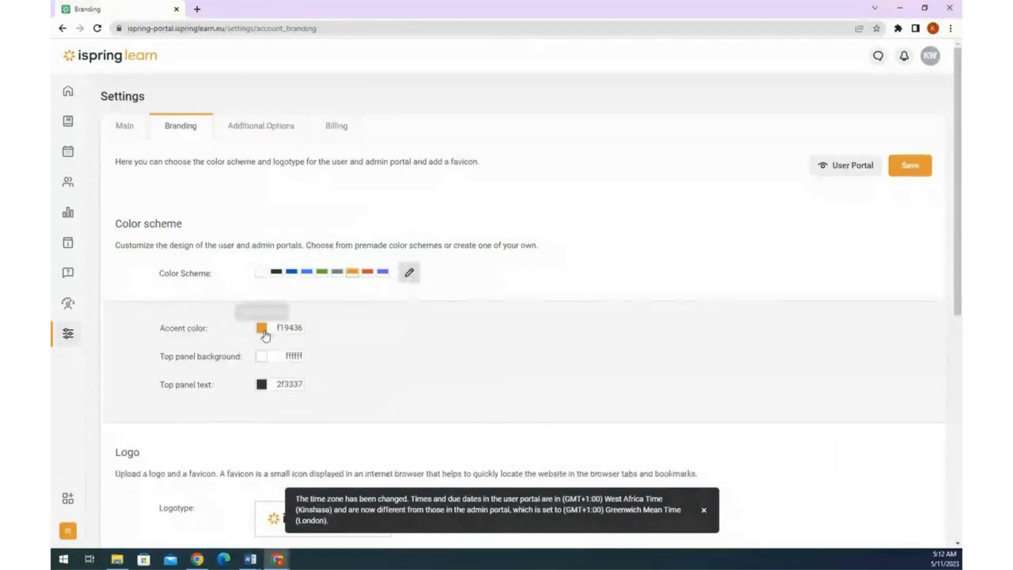
# - Change the accent colour from f19436 to e57a0d, leaving the top panel background unchanged
pyautogui.click(263, 330)
pyautogui.moveTo(360, 347); pyautogui.dragTo(403, 344)
pyautogui.click(439, 328)
pyautogui.click(264, 358)
pyautogui.click(385, 360)
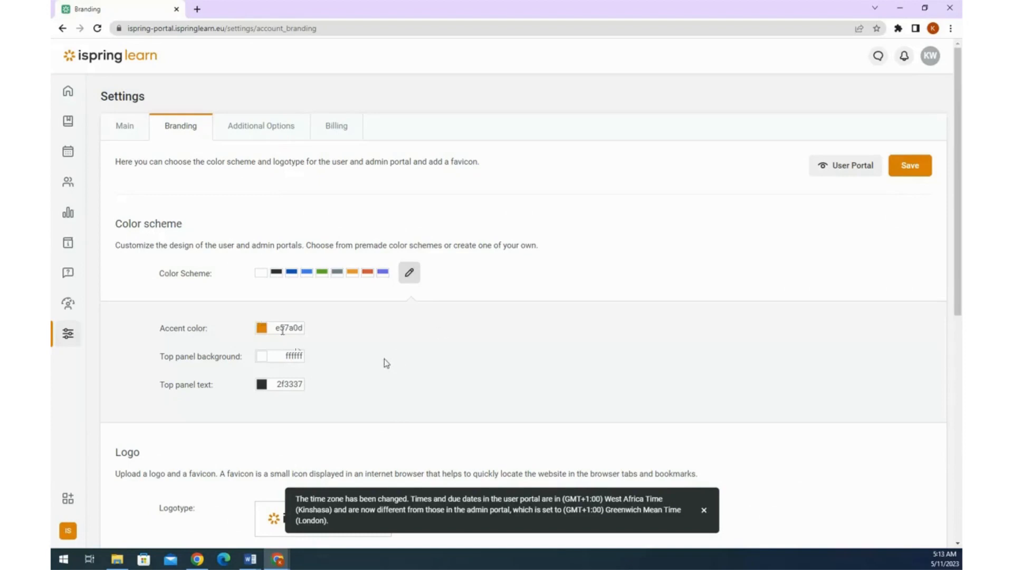
# - Select the e57a0d accent colour code and bring up the Windows Start menu
pyautogui.moveTo(279, 328); pyautogui.dragTo(305, 329)
pyautogui.click(285, 328)
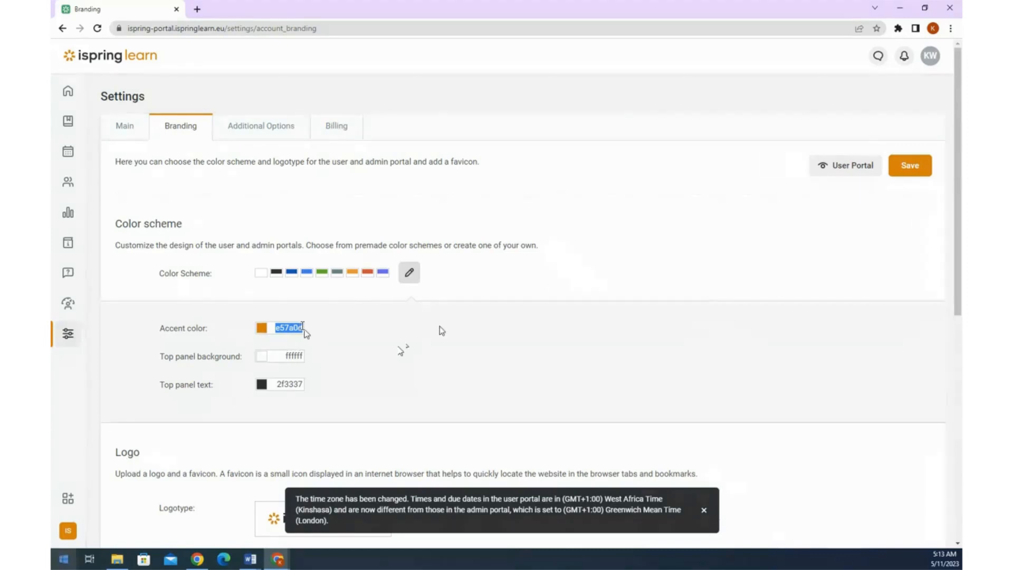
pyautogui.press('super')
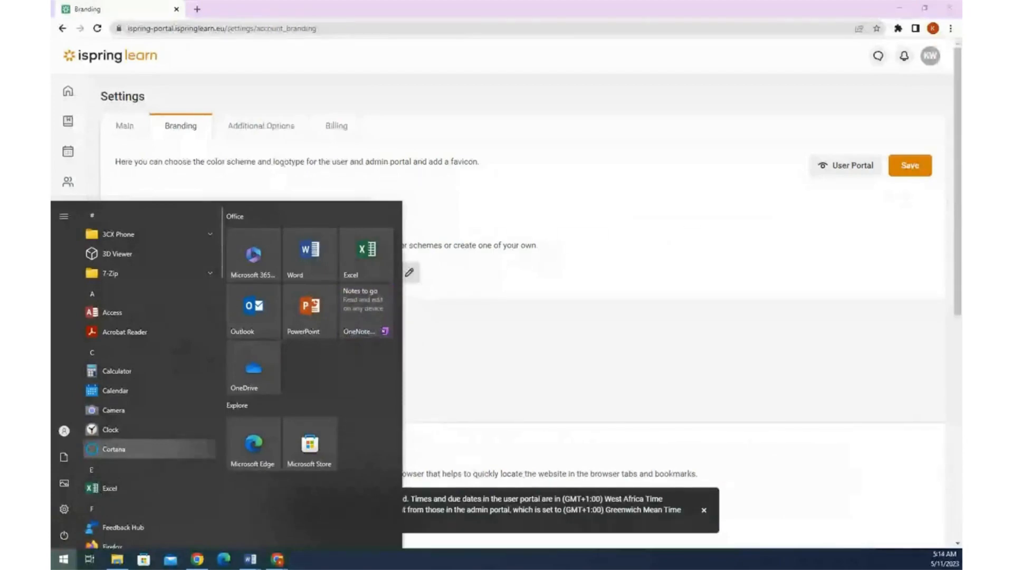
# - Search the Start menu for '3d' and launch Paint 3D
pyautogui.write('3d')
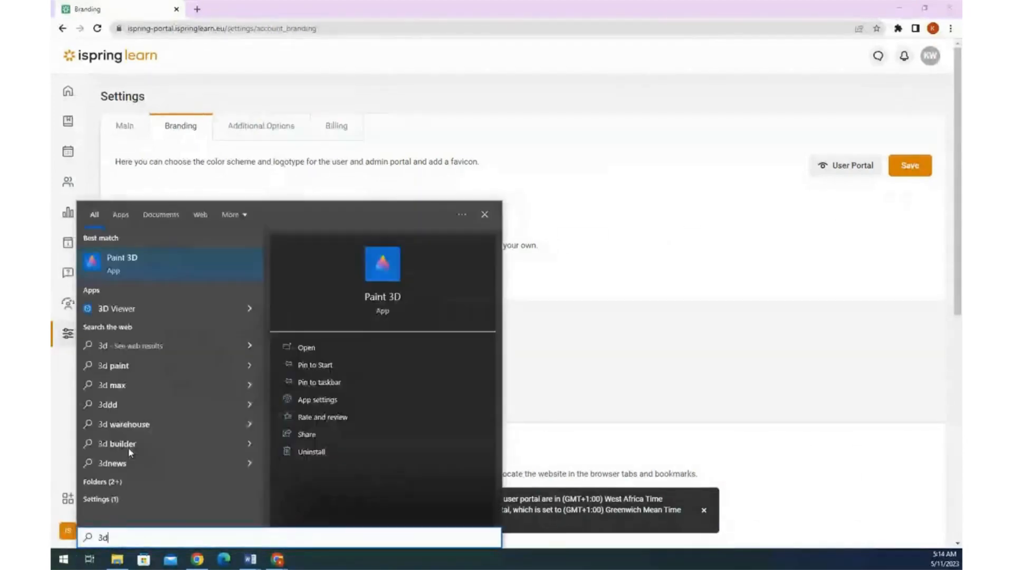
pyautogui.click(163, 261)
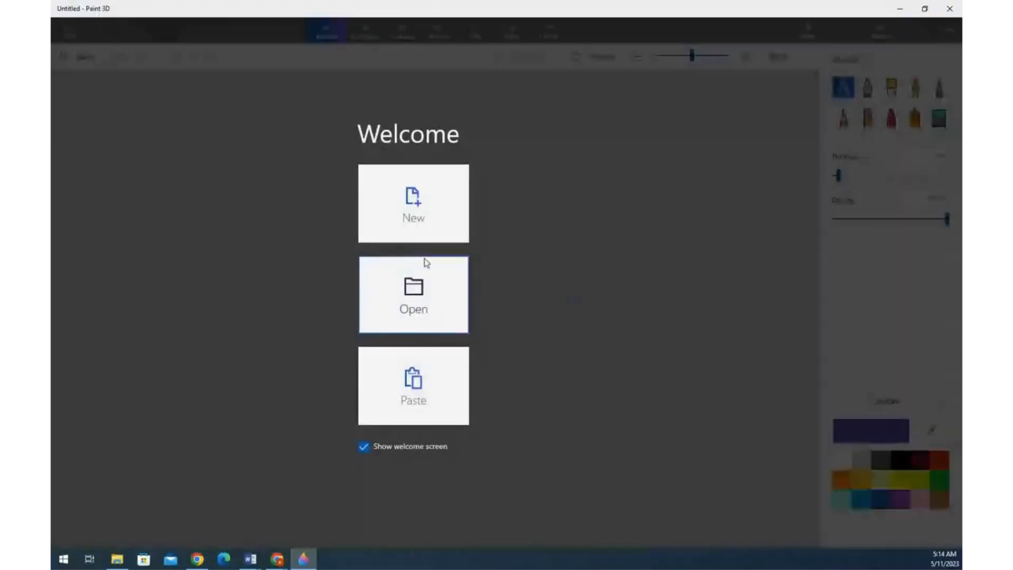
# - Open the company logo image in Paint 3D and zoom it to 400%
pyautogui.click(417, 305)
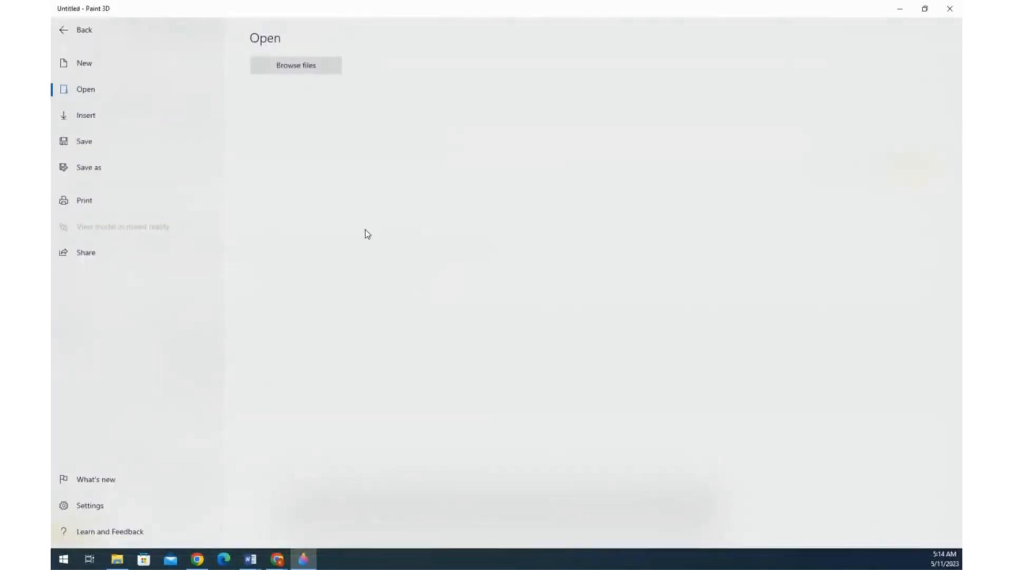
pyautogui.click(314, 73)
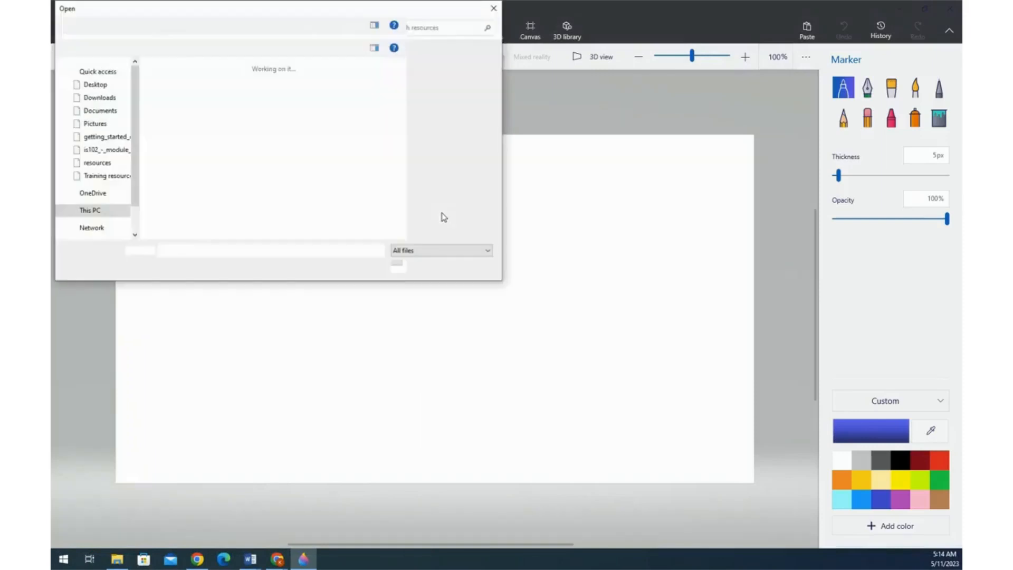
pyautogui.click(376, 118)
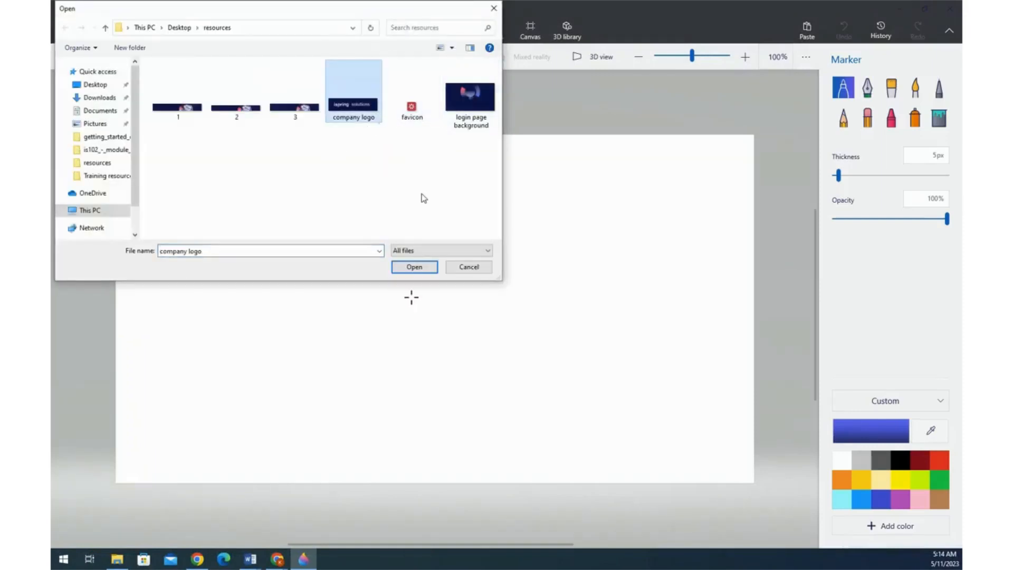
pyautogui.click(415, 267)
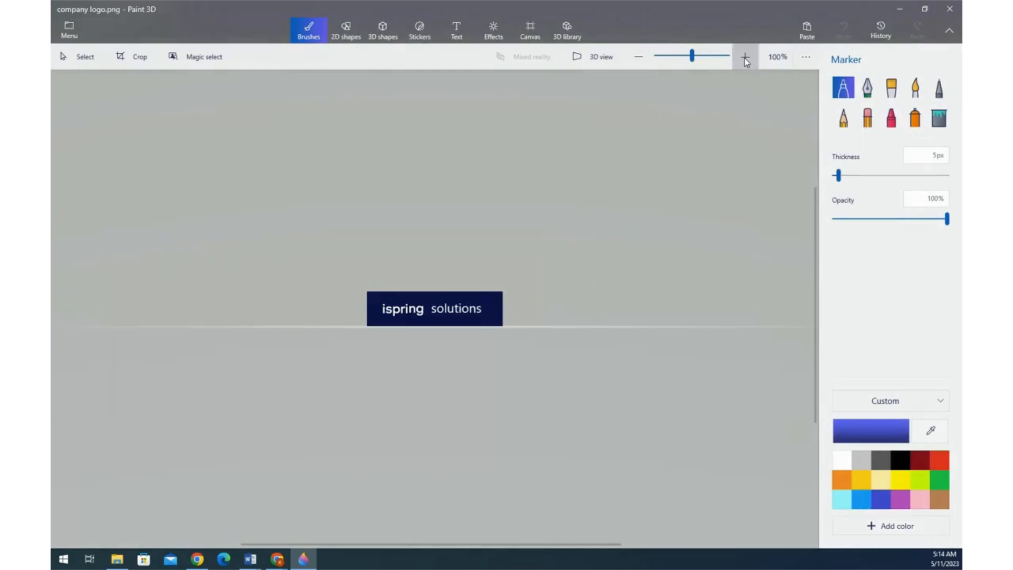
pyautogui.click(746, 61)
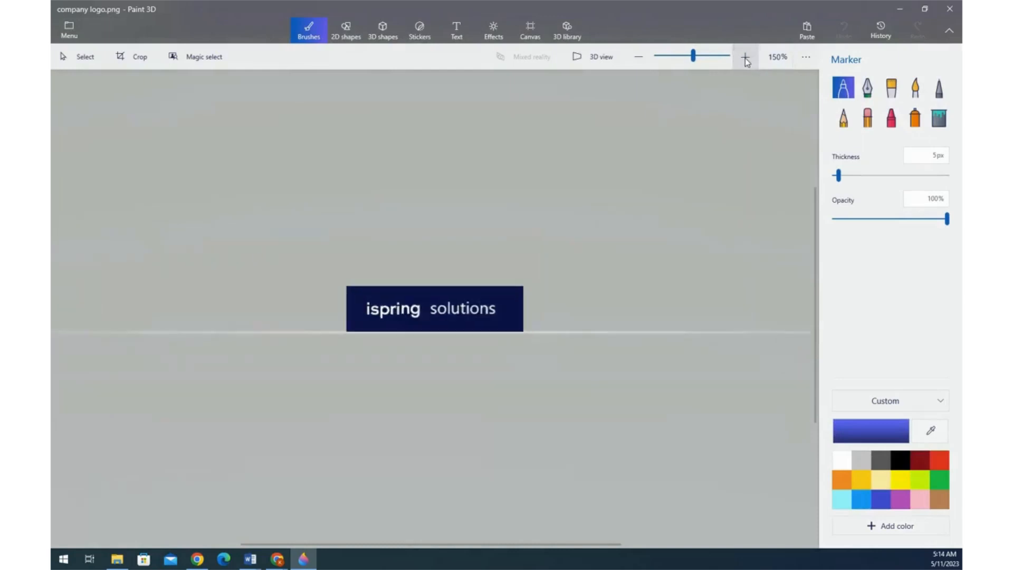
pyautogui.click(745, 61)
pyautogui.click(745, 62)
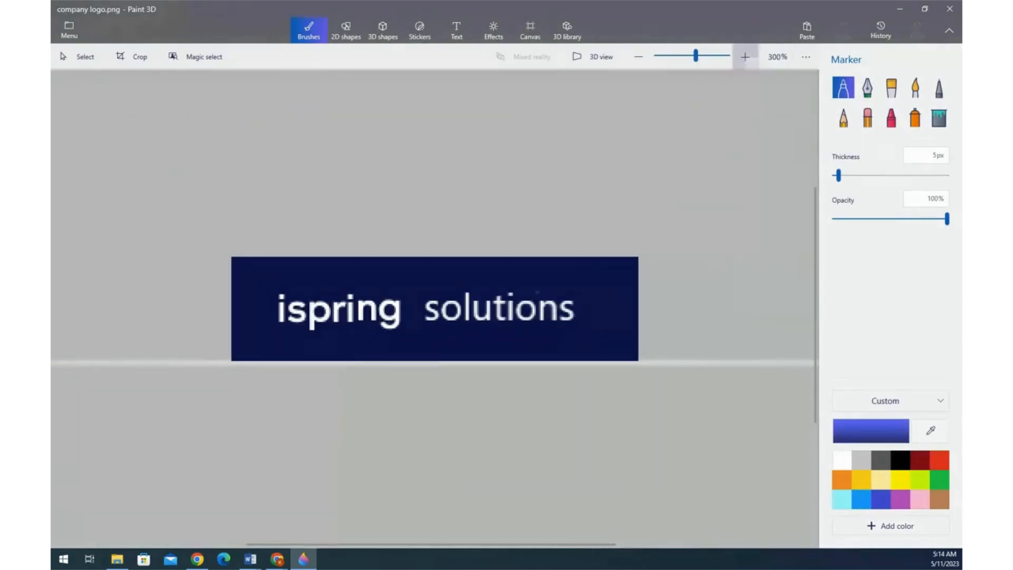
pyautogui.click(744, 57)
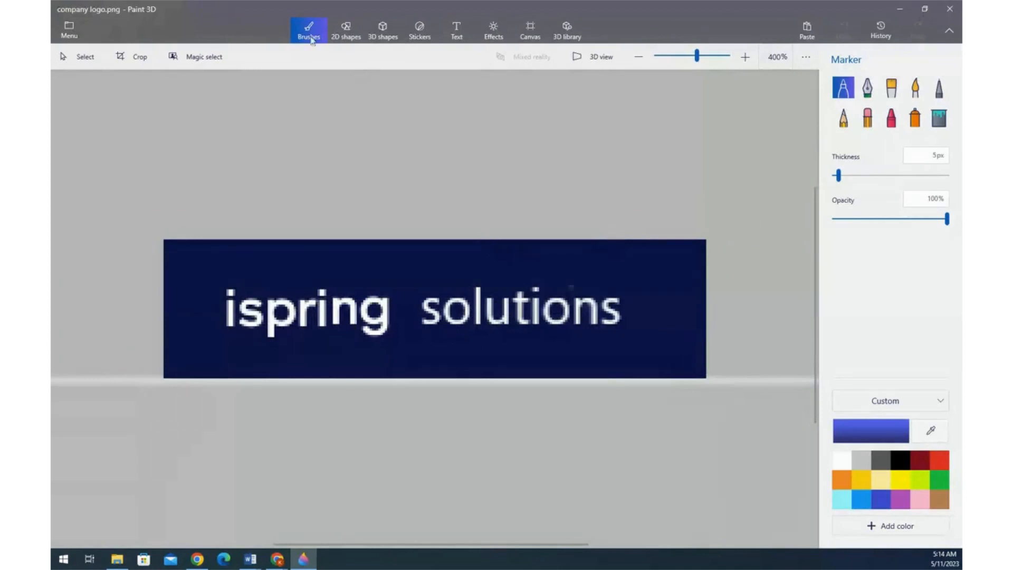
# - Eyedrop the logo's navy background, read its hex 0c1346, and return to Branding settings
pyautogui.click(932, 432)
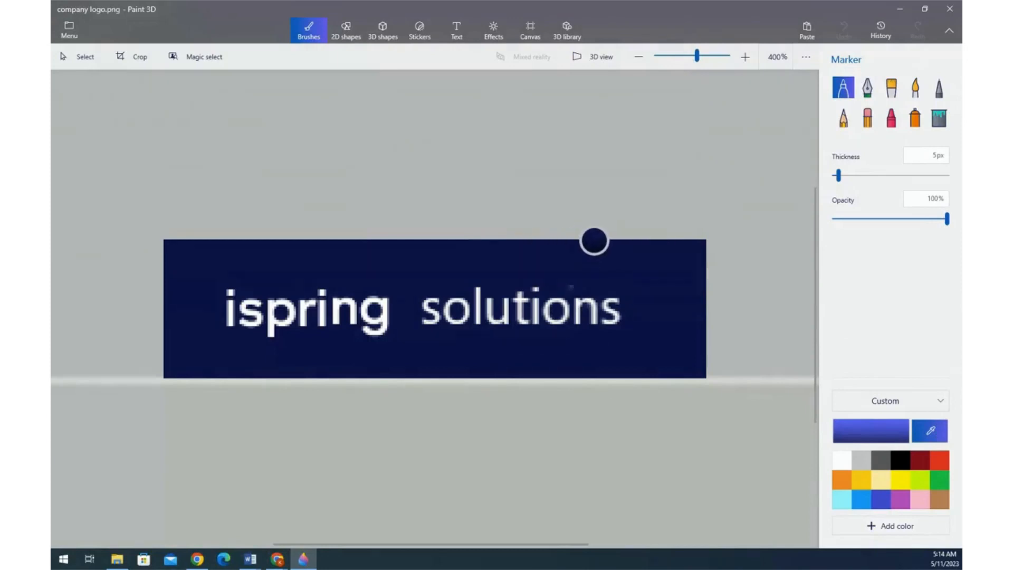
pyautogui.click(606, 270)
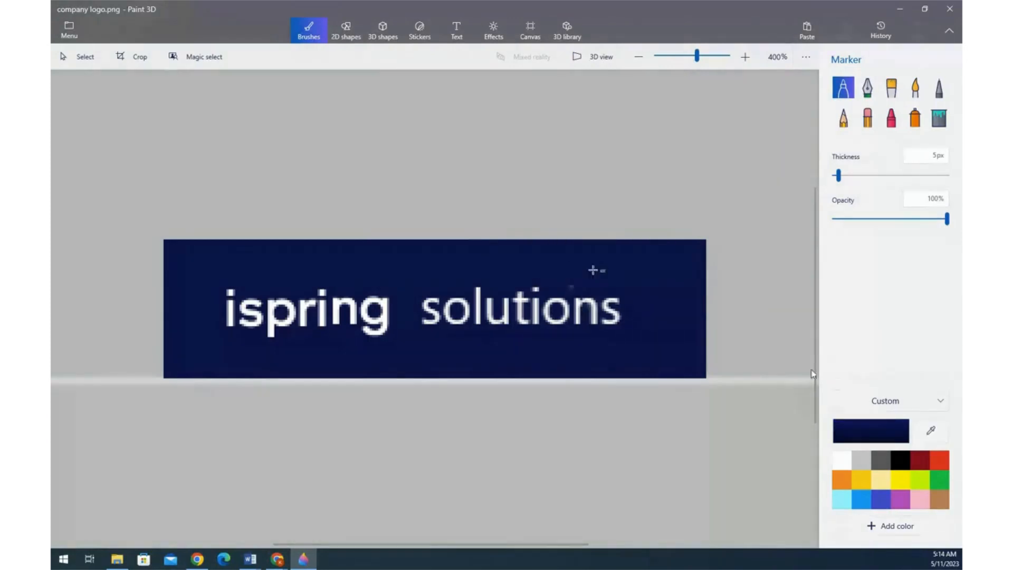
pyautogui.click(855, 435)
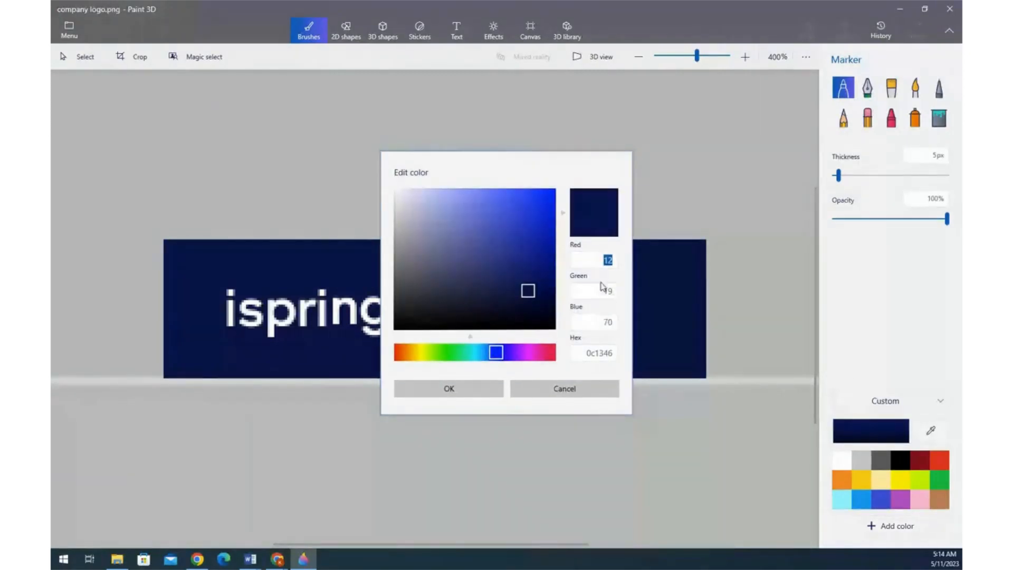
pyautogui.click(585, 356)
pyautogui.hotkey('ctrl', 'c')
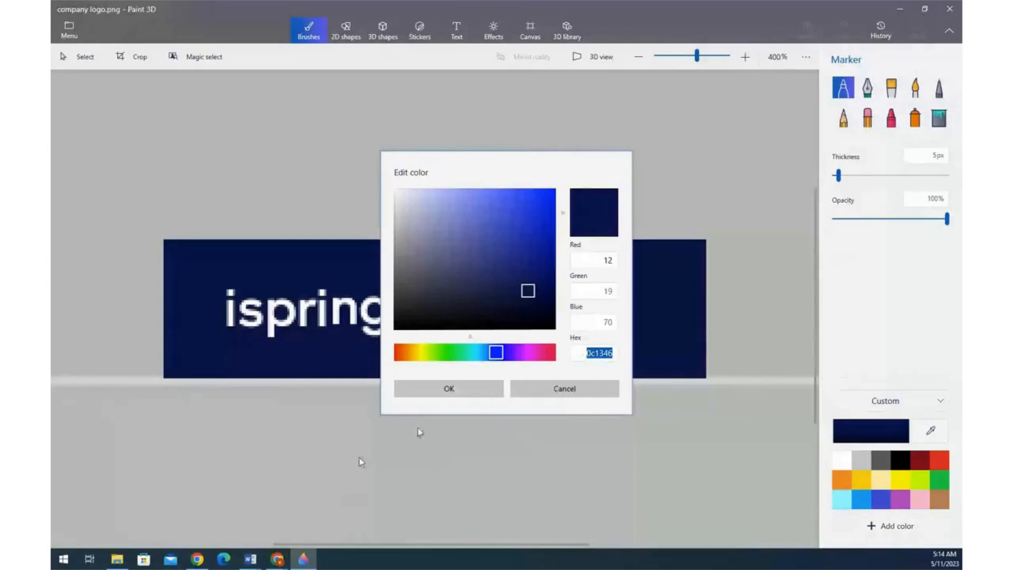
pyautogui.click(277, 559)
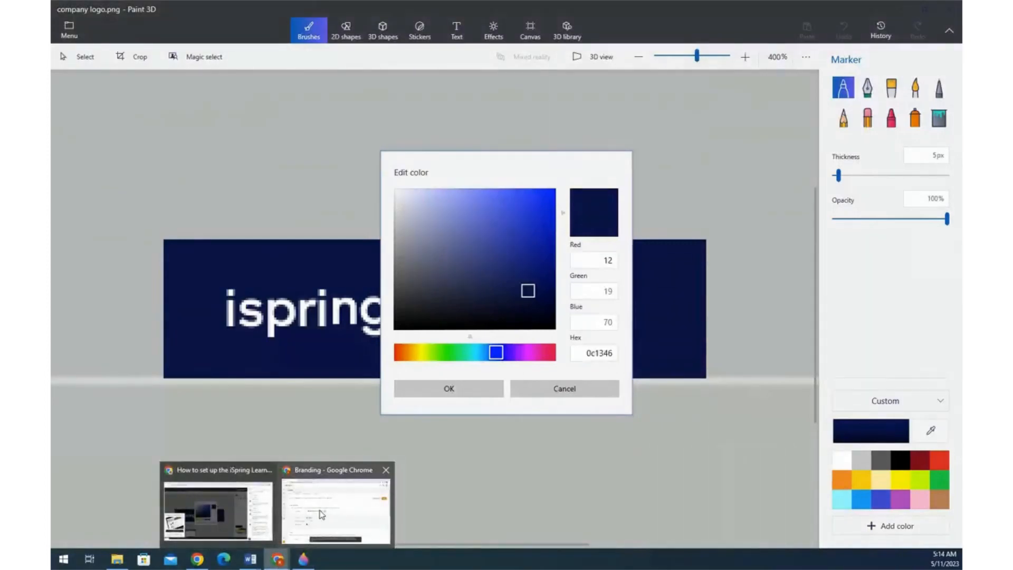
pyautogui.click(336, 509)
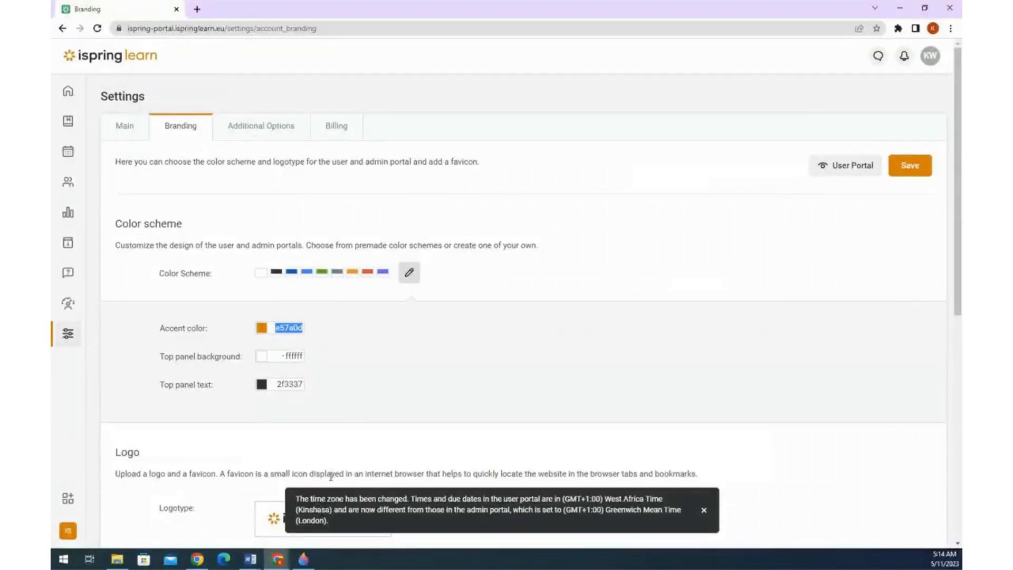
# - Set the top panel background to 0c1346 and the top panel text to ffffff
pyautogui.click(282, 356)
pyautogui.hotkey('ctrl', 'a')
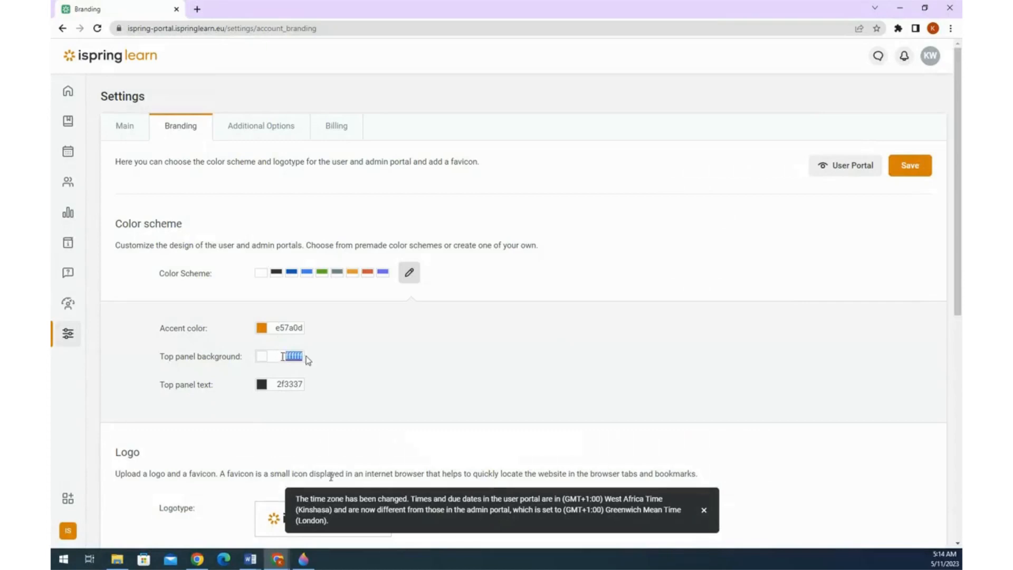
pyautogui.hotkey('ctrl', 'v')
pyautogui.click(327, 346)
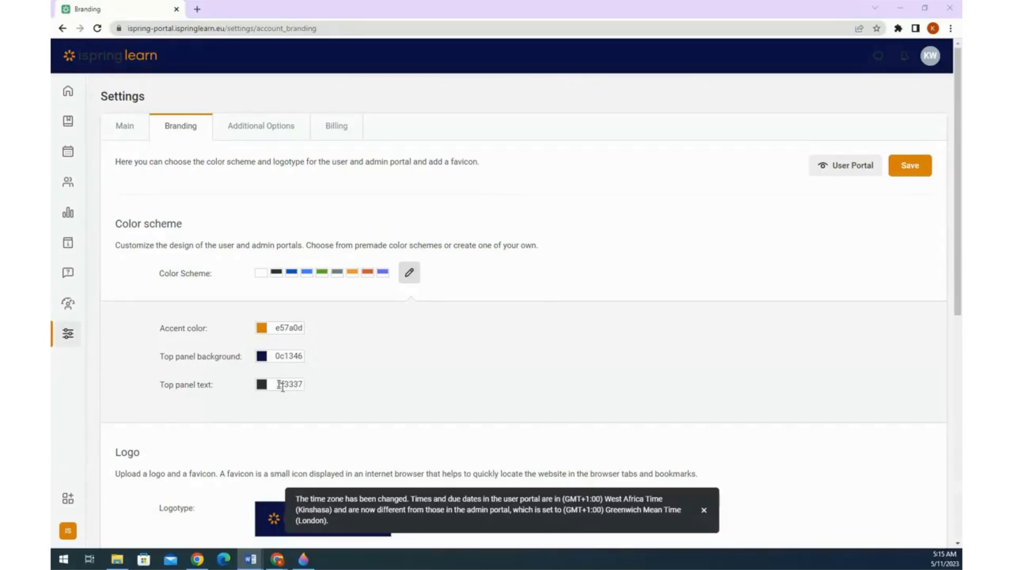
pyautogui.moveTo(281, 385); pyautogui.dragTo(305, 388)
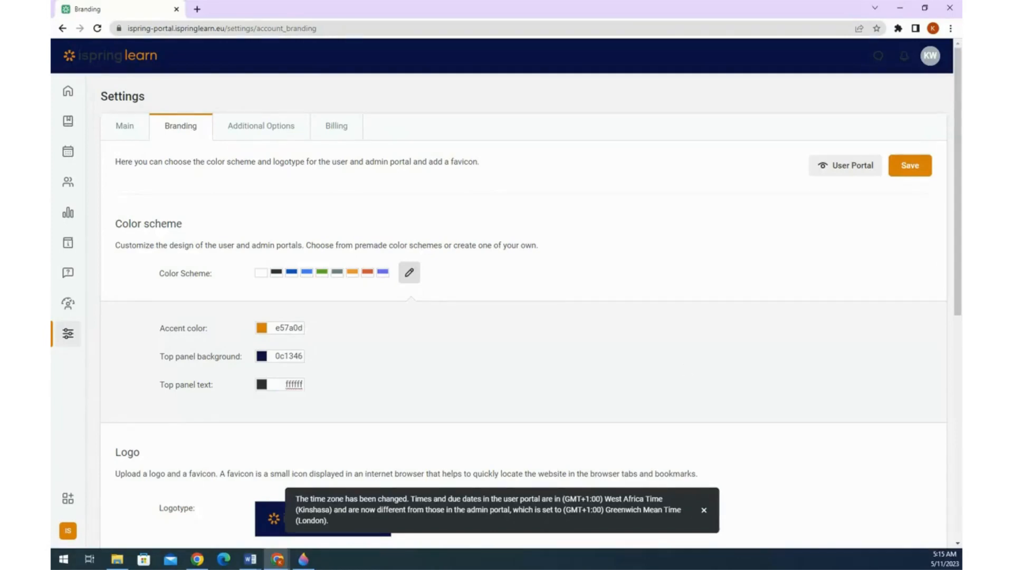
pyautogui.hotkey('alt', 'Tab')
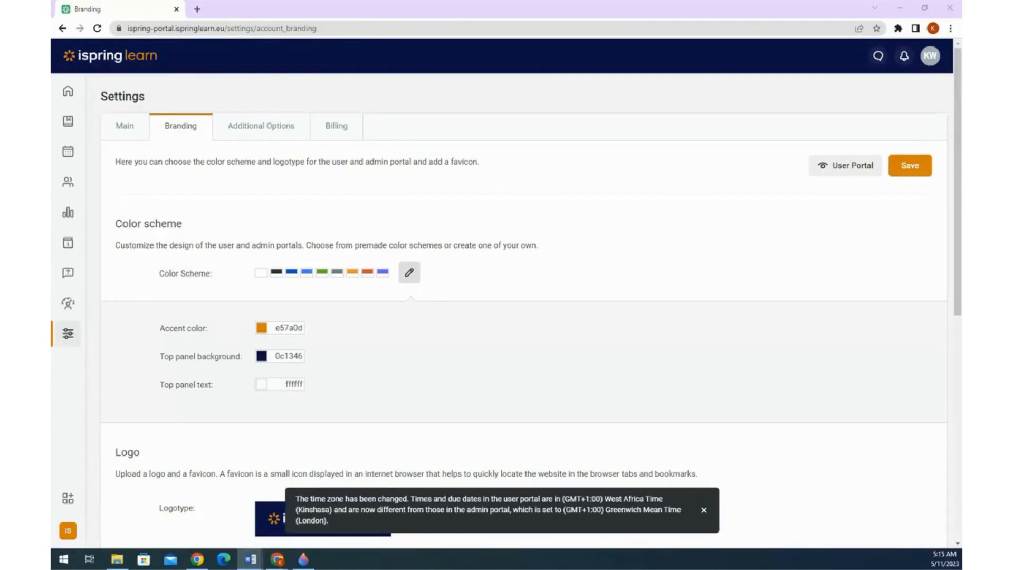
pyautogui.doubleClick(277, 328)
# - Set the accent colour to red cf254a
pyautogui.write('cf254a')
pyautogui.scroll(-1, 413, 340)
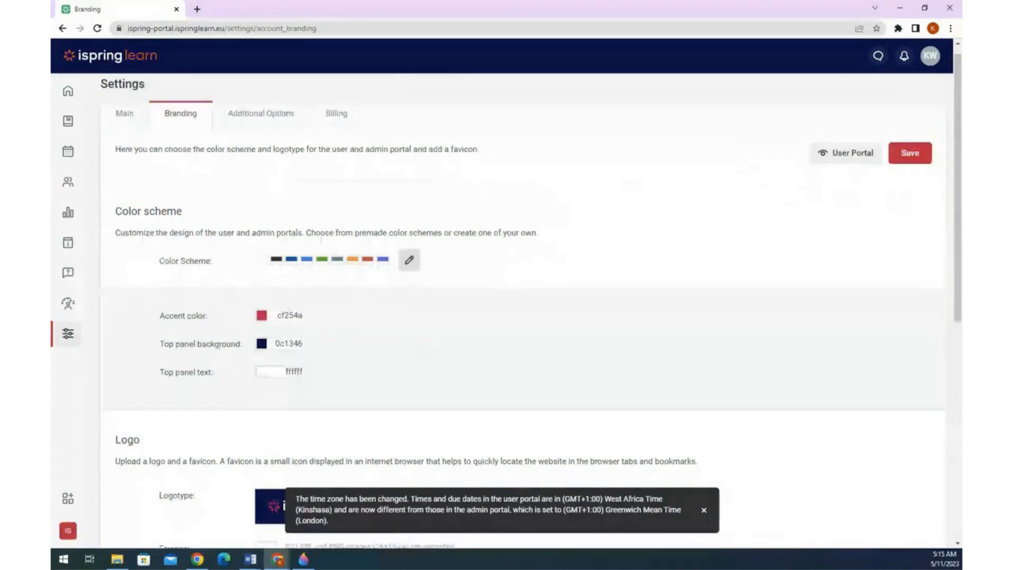
pyautogui.scroll(-2, 413, 339)
pyautogui.scroll(2, 414, 339)
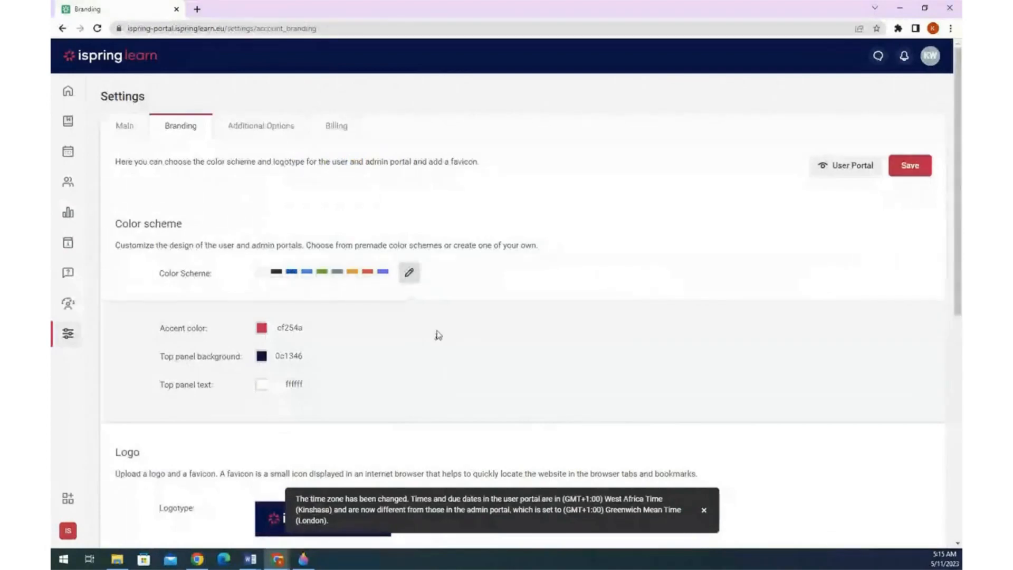
pyautogui.scroll(-3, 438, 335)
pyautogui.scroll(3, 437, 335)
pyautogui.scroll(-1, 438, 335)
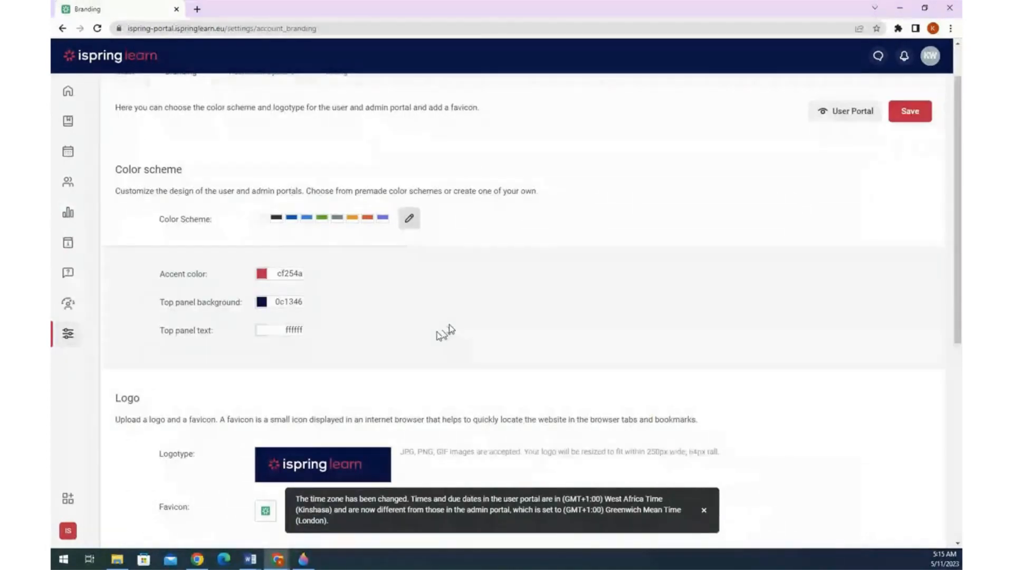
pyautogui.scroll(-2, 449, 330)
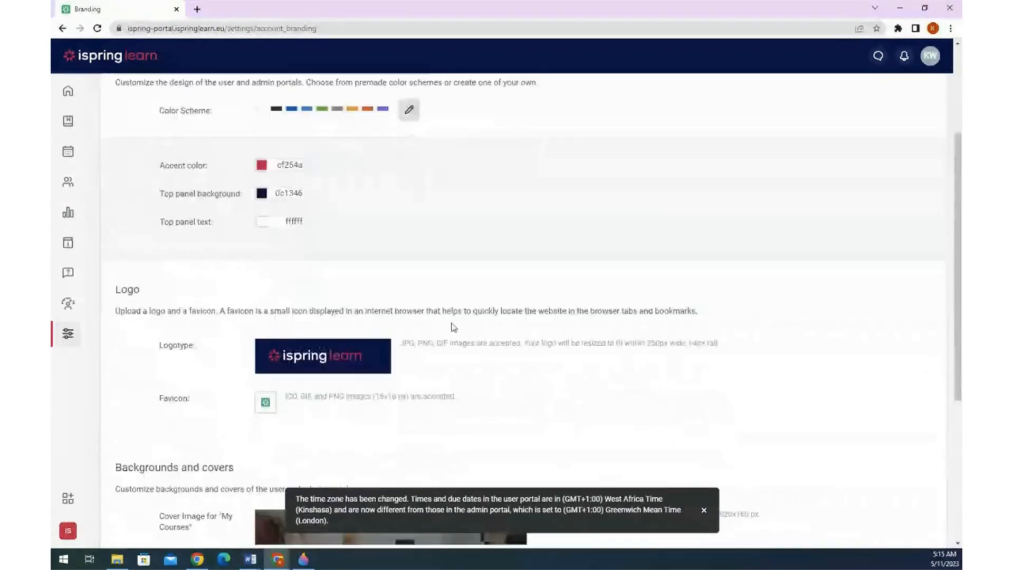
pyautogui.scroll(-1, 451, 327)
# - Upload the company logo from Desktop > resources as the portal logotype
pyautogui.moveTo(327, 295)
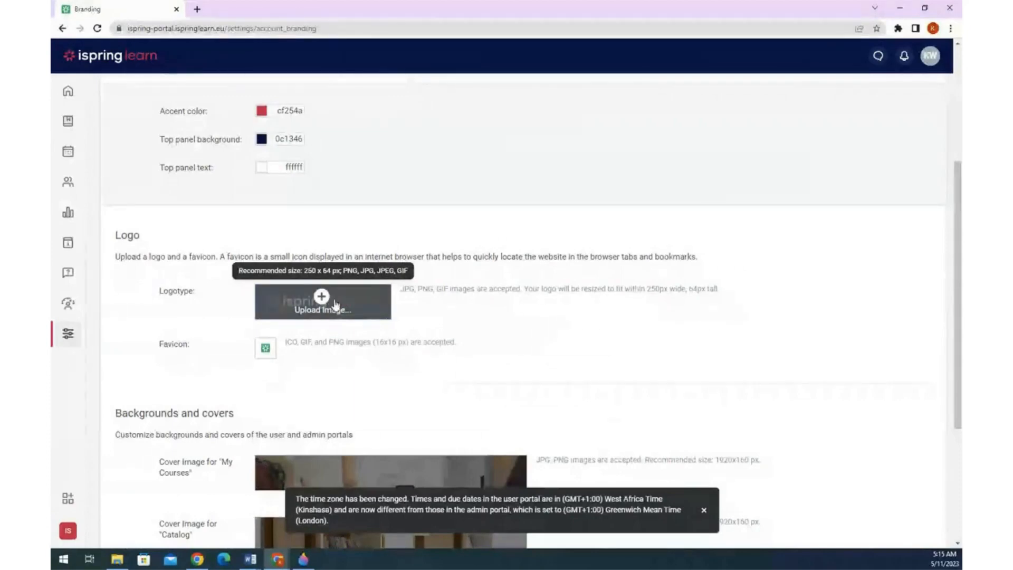
pyautogui.click(322, 303)
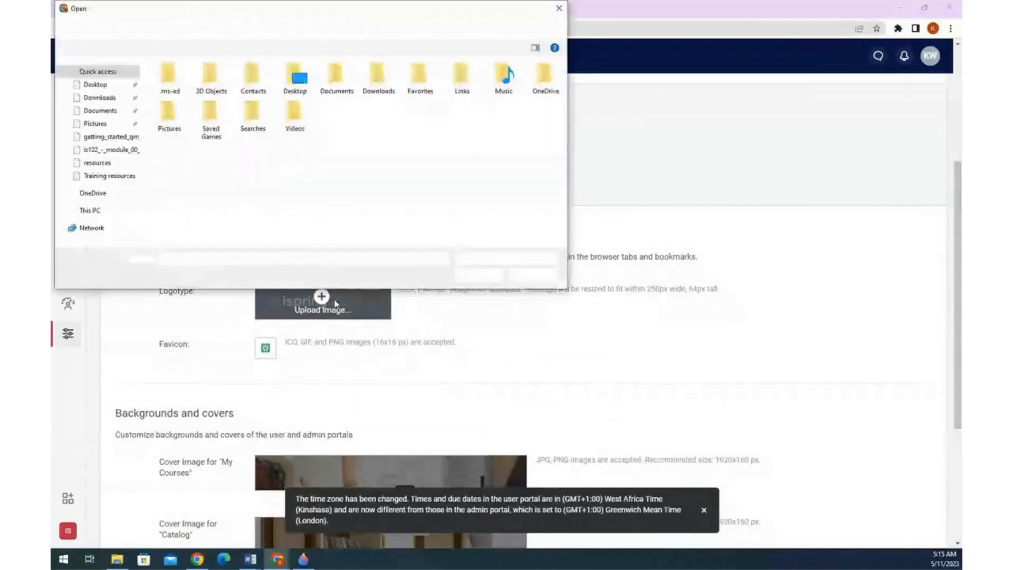
pyautogui.click(95, 84)
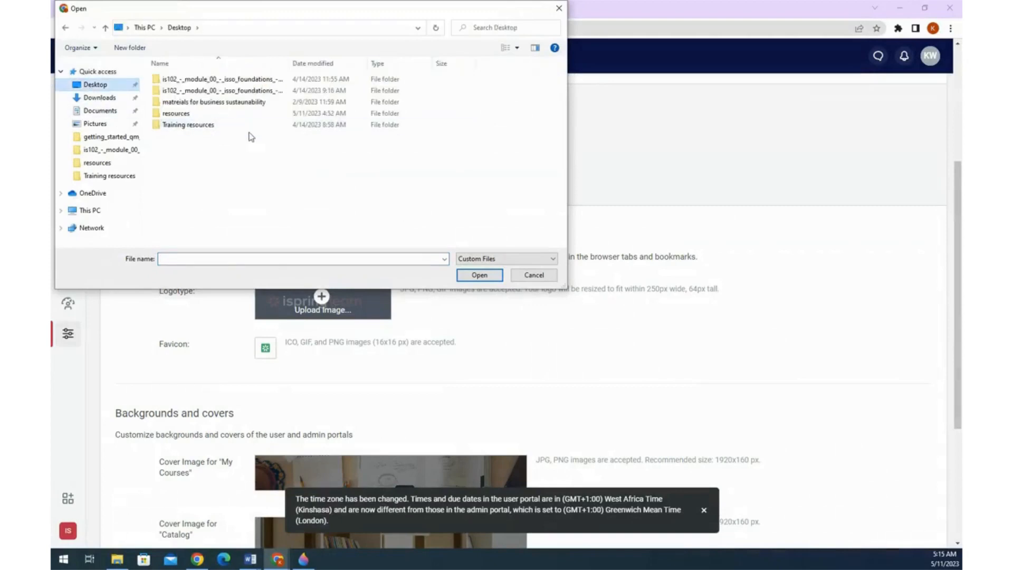
pyautogui.doubleClick(214, 114)
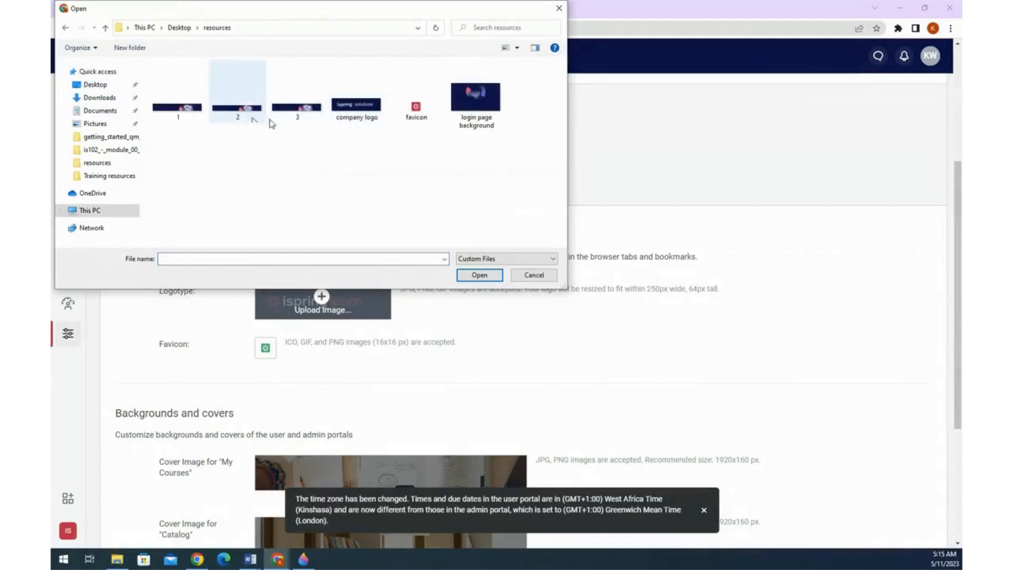
pyautogui.click(349, 112)
pyautogui.click(501, 274)
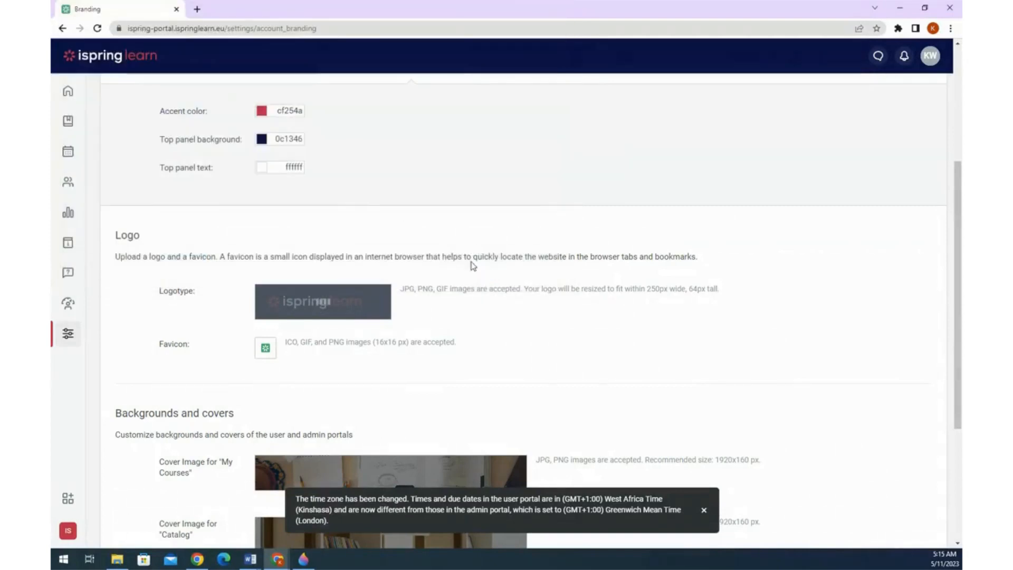
pyautogui.scroll(-2, 438, 260)
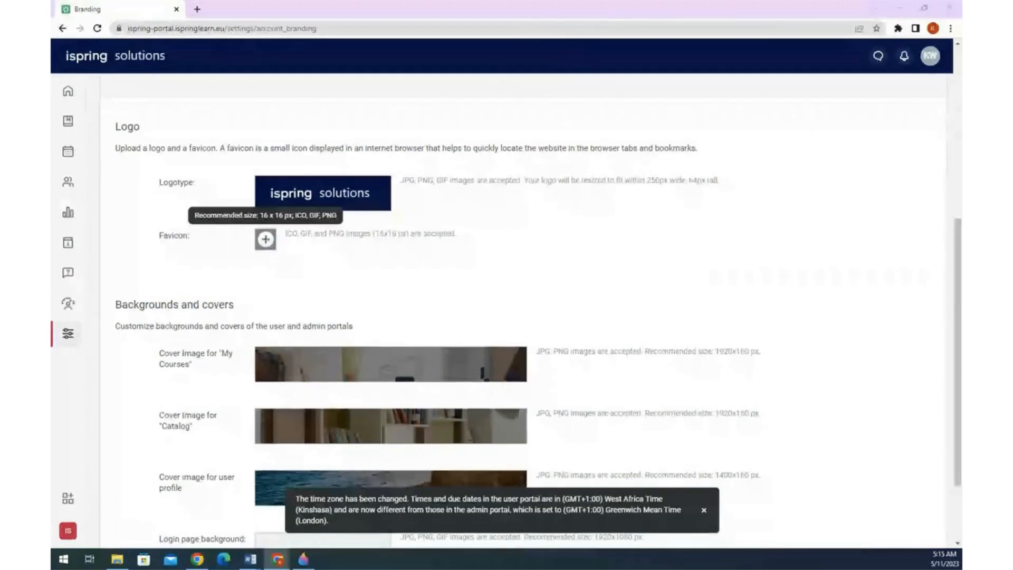
# - Upload the favicon image from the resources folder as the portal favicon
pyautogui.click(266, 240)
pyautogui.click(405, 118)
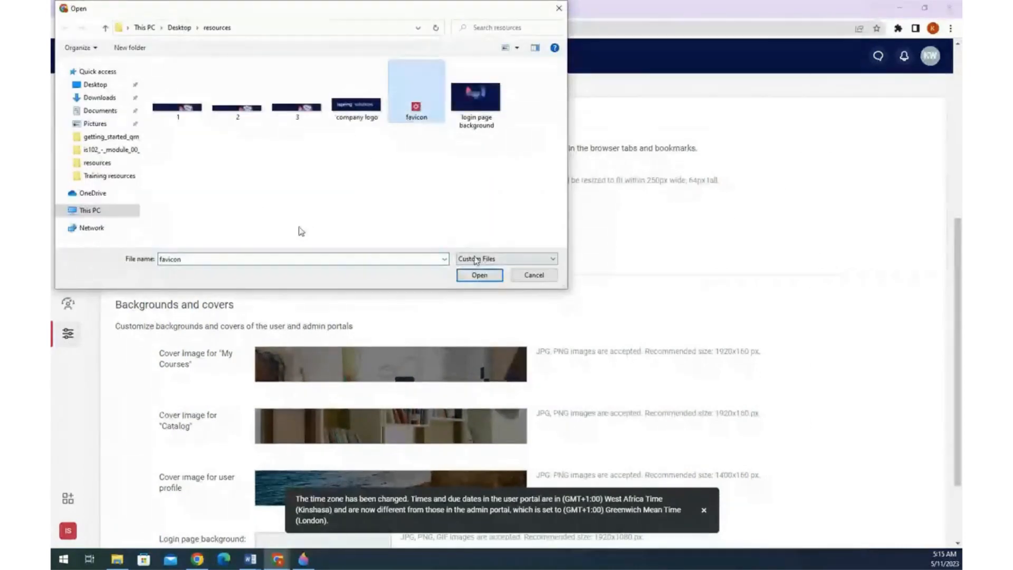
pyautogui.press('Return')
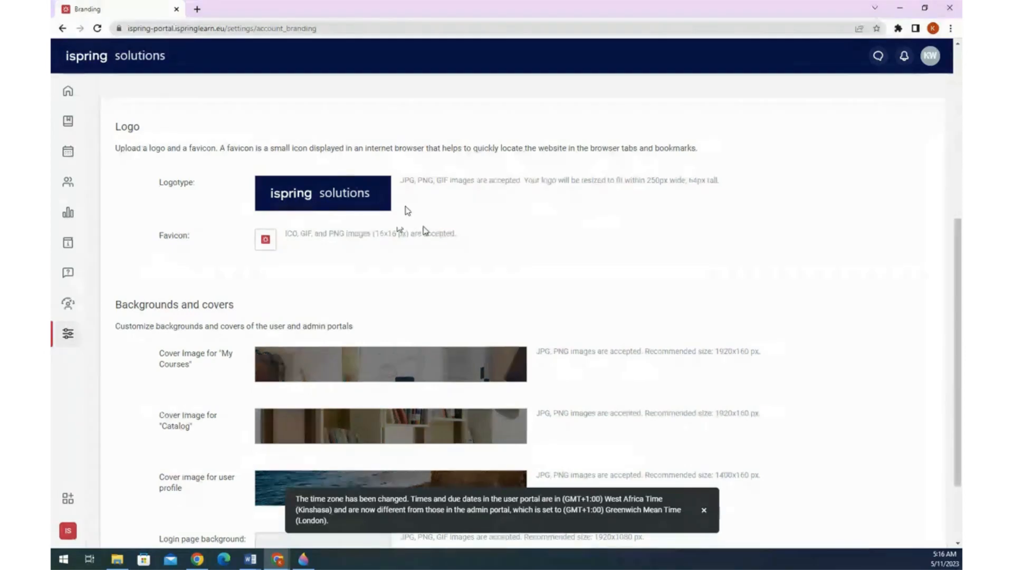
pyautogui.scroll(-2, 416, 240)
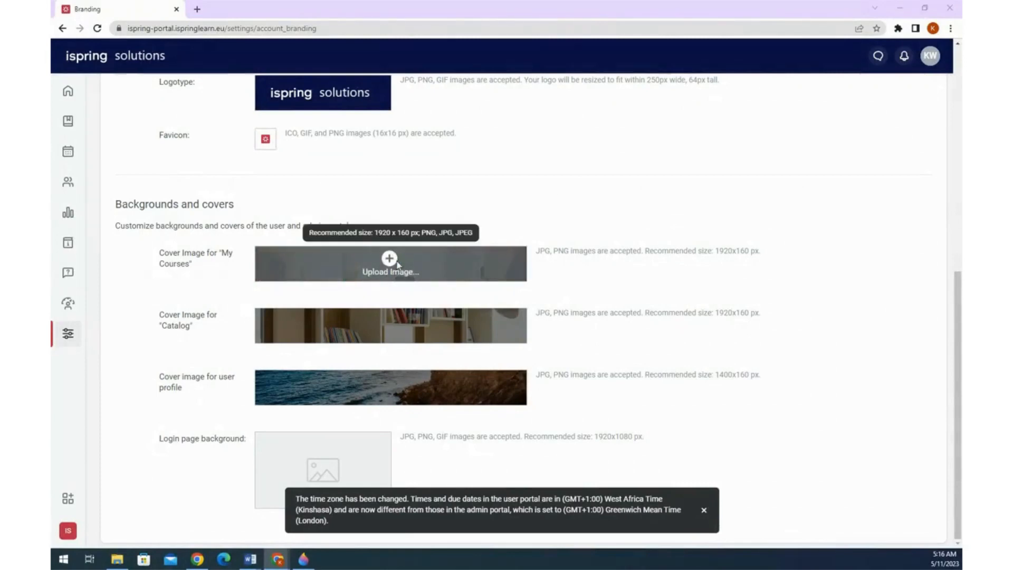
# - Upload new covers: image 1 for My Courses, the banner for Catalog, image 3 for user profile
pyautogui.click(398, 264)
pyautogui.click(177, 89)
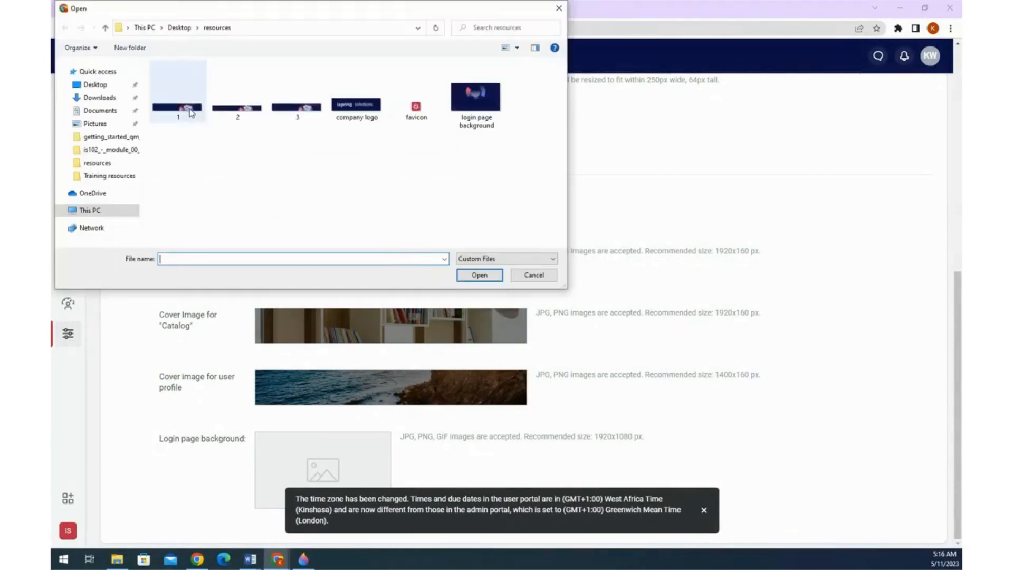
pyautogui.click(478, 278)
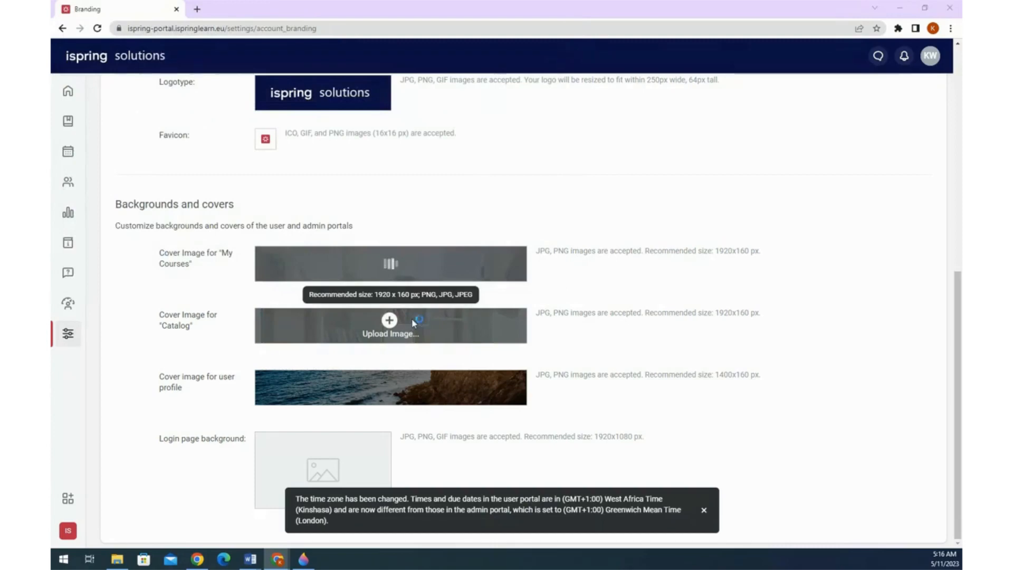
pyautogui.click(413, 323)
pyautogui.click(237, 91)
pyautogui.click(484, 278)
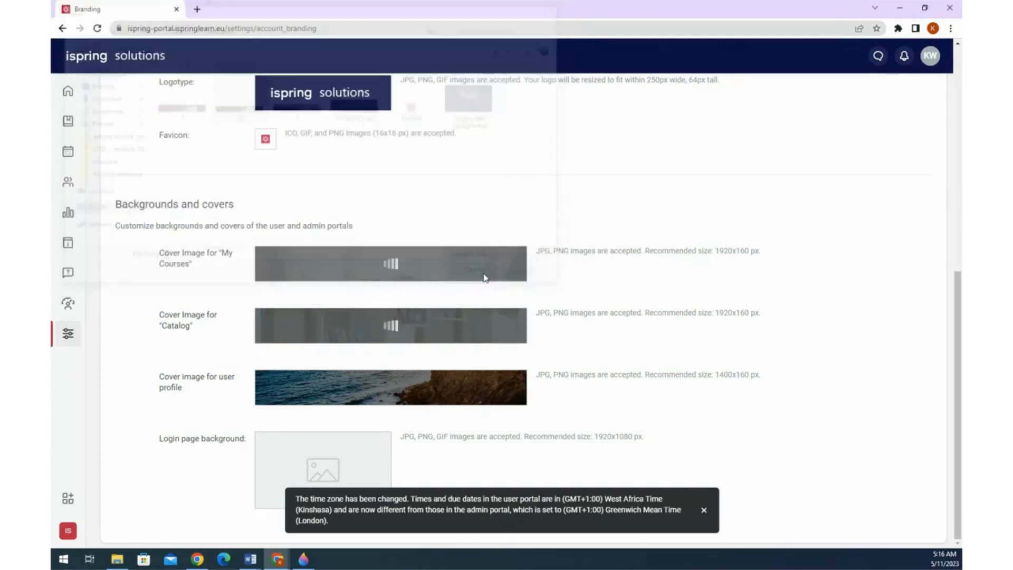
pyautogui.click(415, 382)
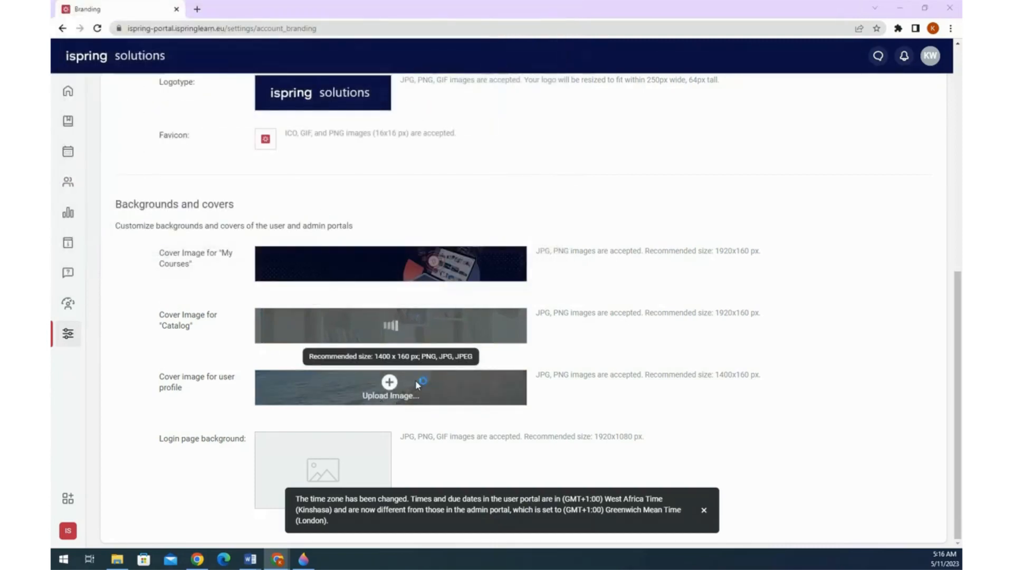
pyautogui.click(297, 91)
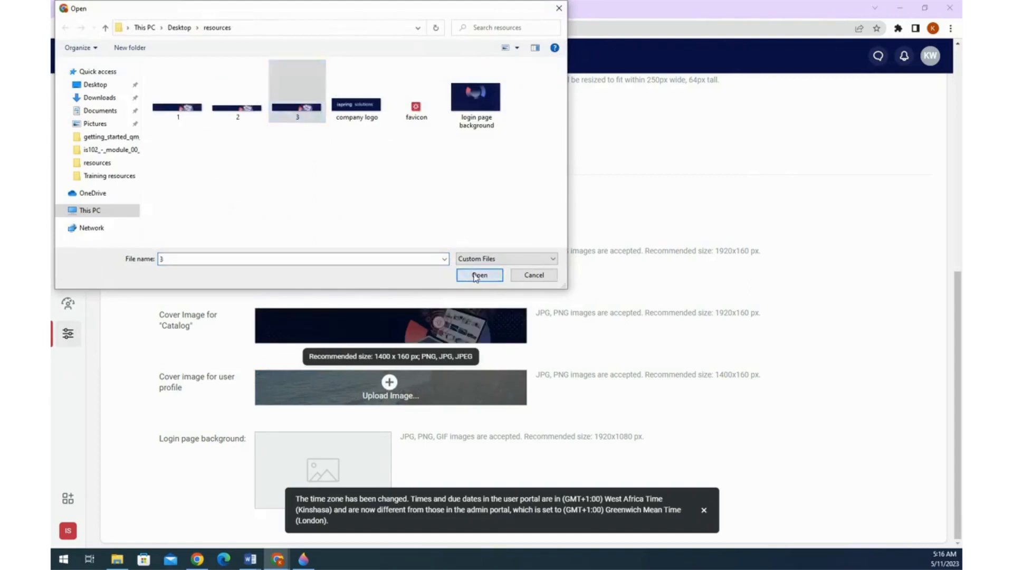
pyautogui.click(477, 275)
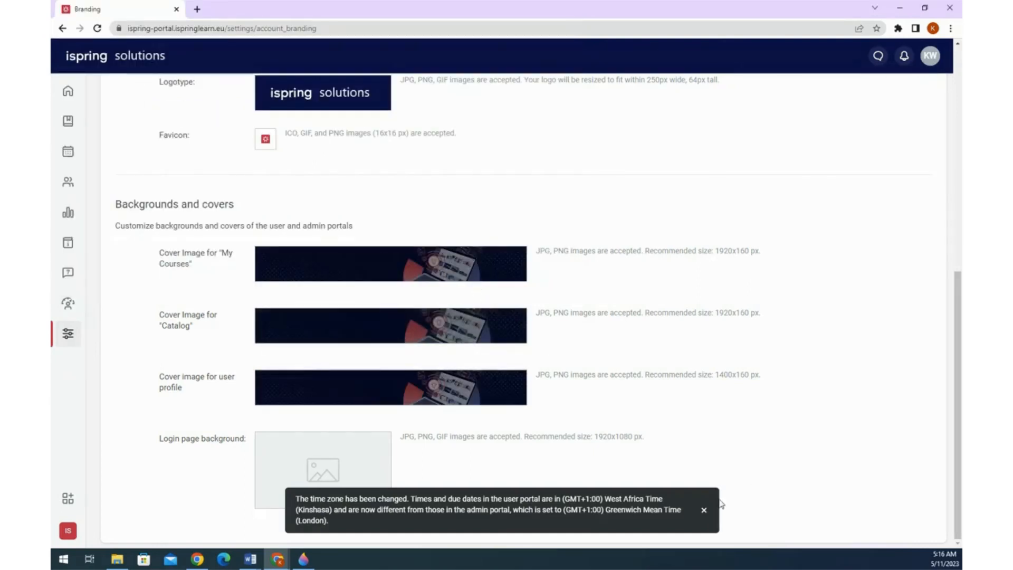
# - Upload the 'login page background' image as the login page background
pyautogui.moveTo(331, 480)
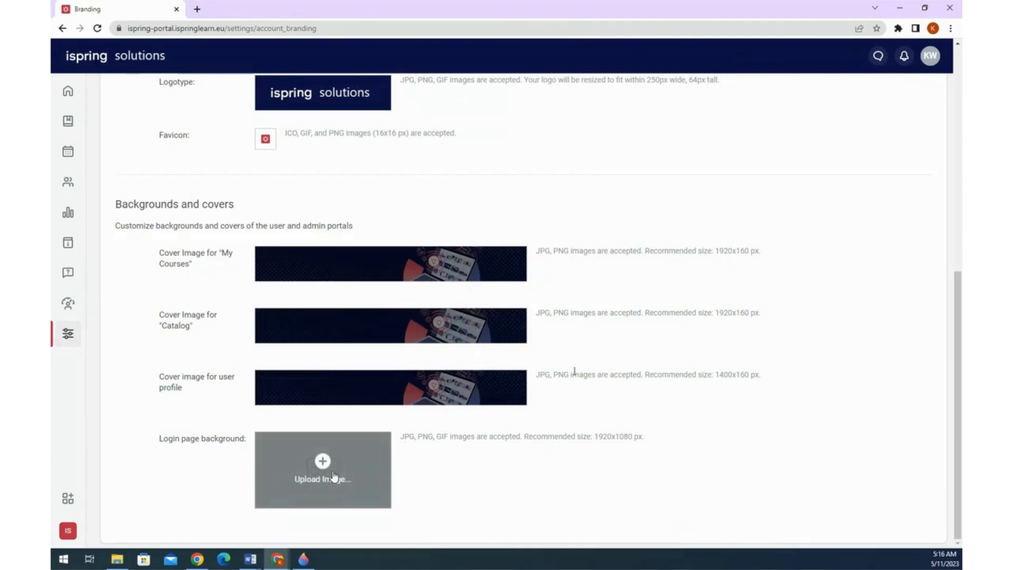
pyautogui.click(333, 477)
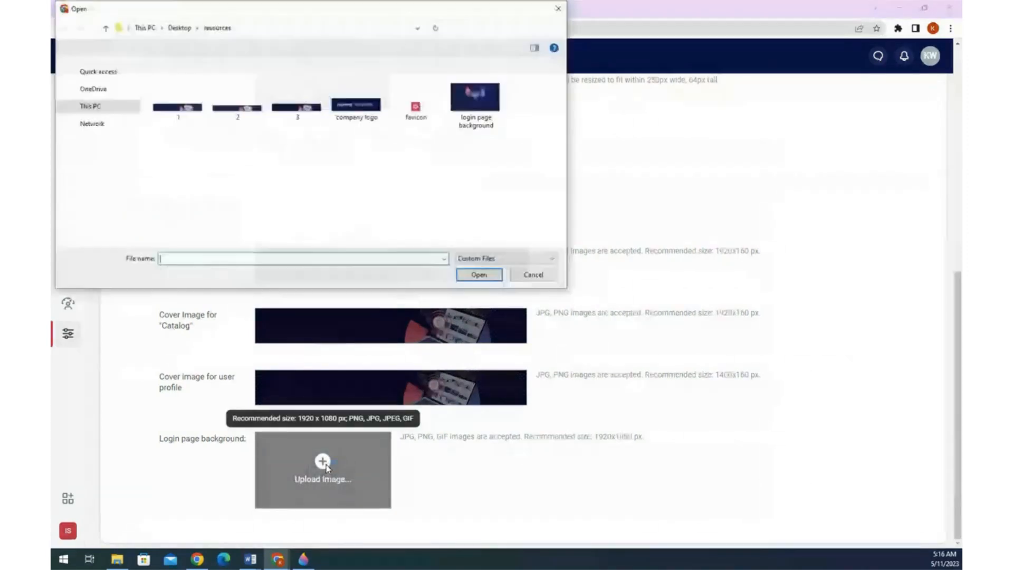
pyautogui.click(475, 98)
pyautogui.click(479, 276)
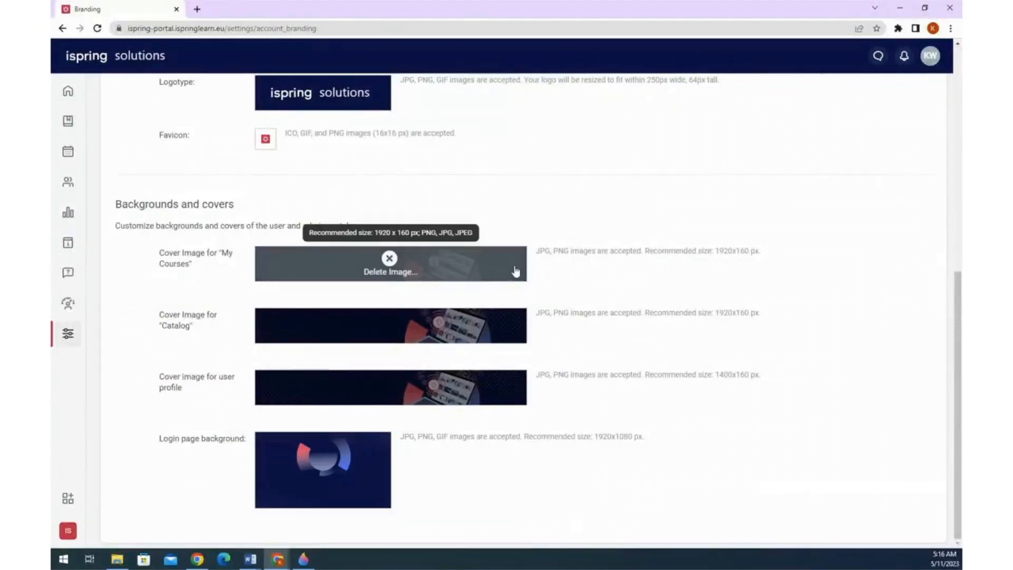
pyautogui.scroll(2, 578, 267)
pyautogui.scroll(4, 578, 267)
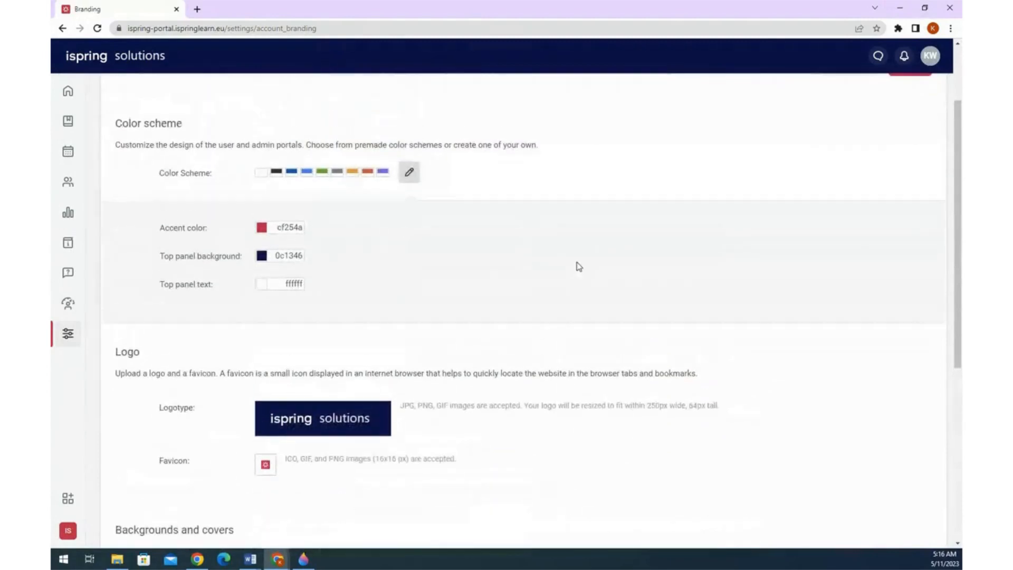
# - Copy the portal's base URL and load it in a new incognito window
pyautogui.click(241, 28)
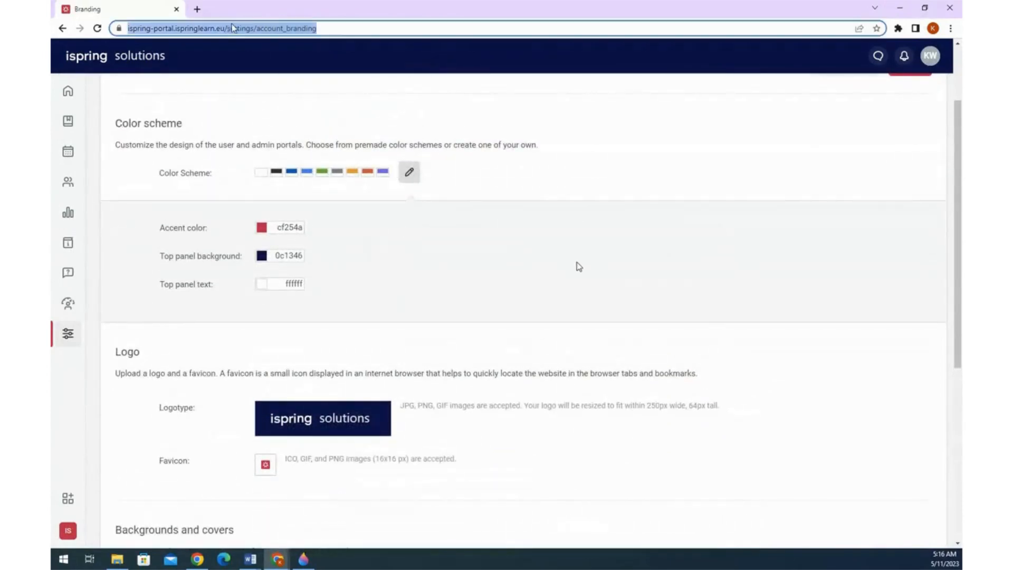
pyautogui.click(236, 28)
pyautogui.moveTo(253, 28); pyautogui.dragTo(128, 28)
pyautogui.hotkey('ctrl', 'c')
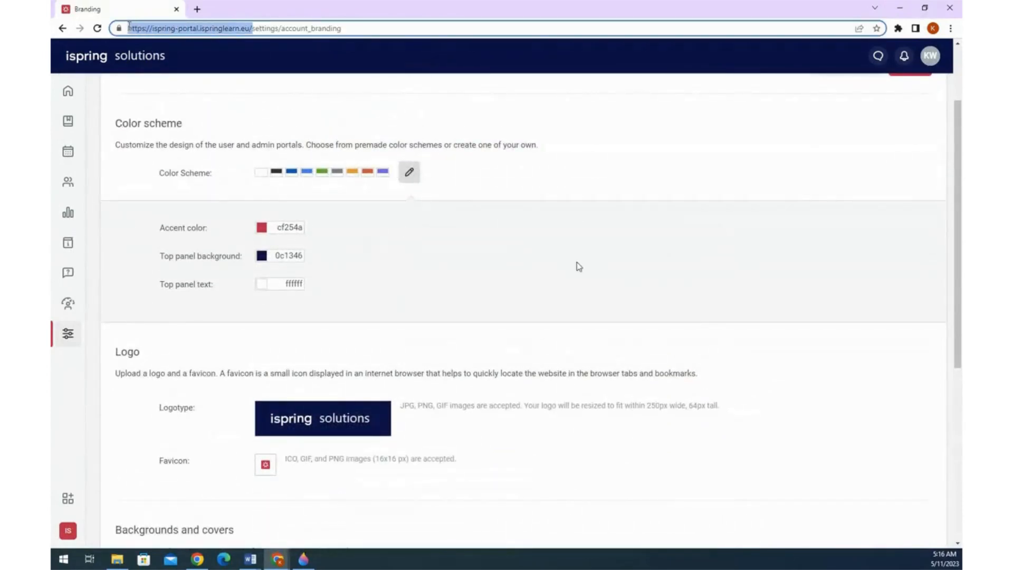
pyautogui.click(224, 56)
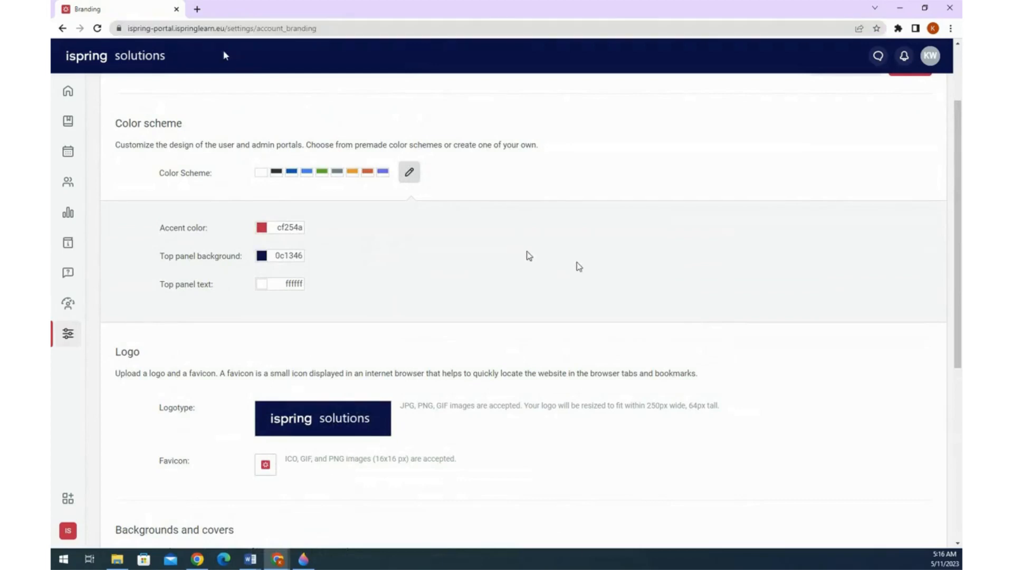
pyautogui.hotkey('ctrl', 'shift', 'n')
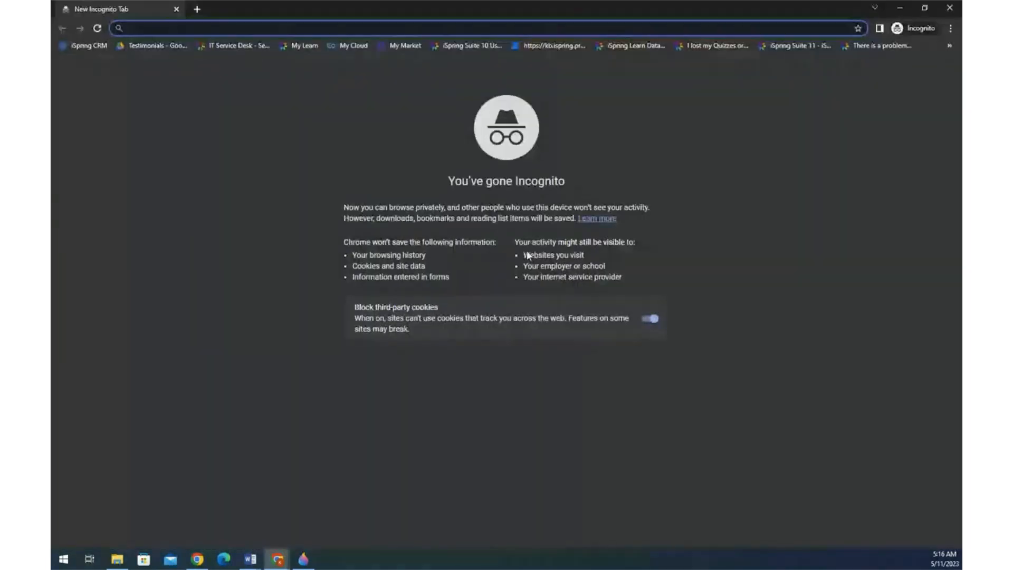
pyautogui.hotkey('ctrl', 'v')
pyautogui.press('Return')
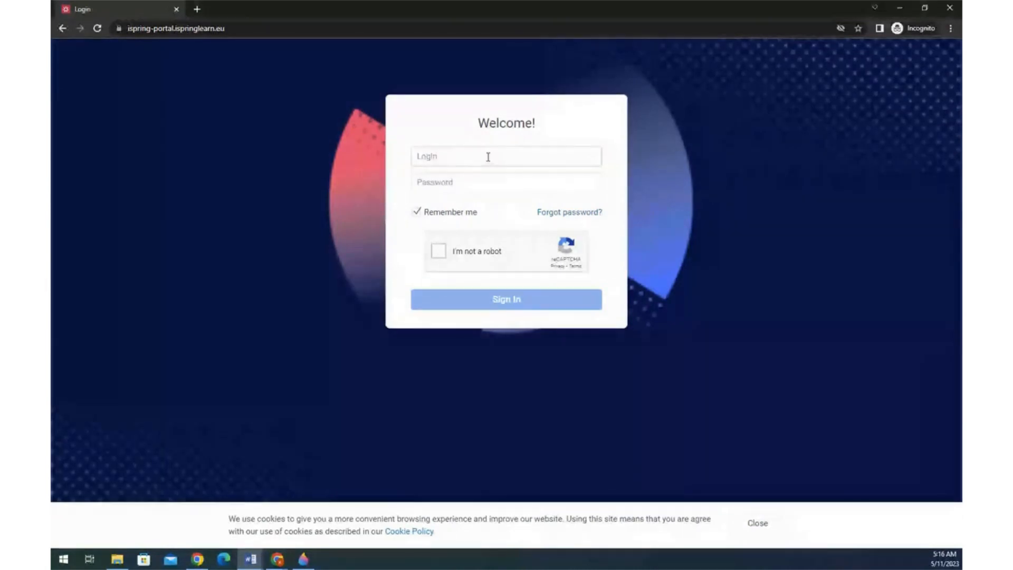
# - Enter the learner's login name and password, and untick Remember me
pyautogui.click(488, 156)
pyautogui.hotkey('alt', 'Tab')
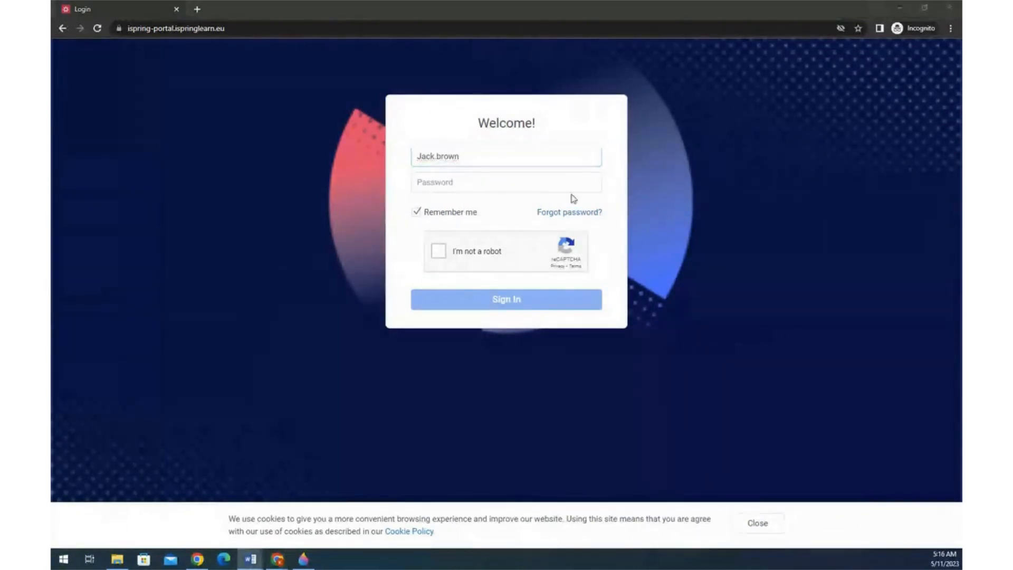
pyautogui.click(552, 182)
pyautogui.write('*********')
pyautogui.click(468, 213)
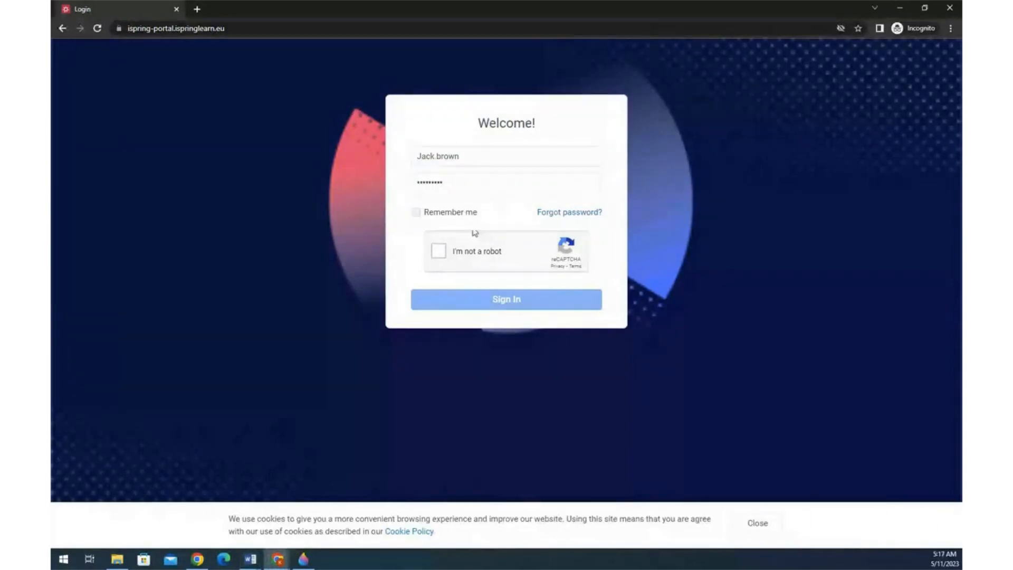
# - Pass the I'm not a robot check by selecting all car tiles and verifying
pyautogui.click(467, 253)
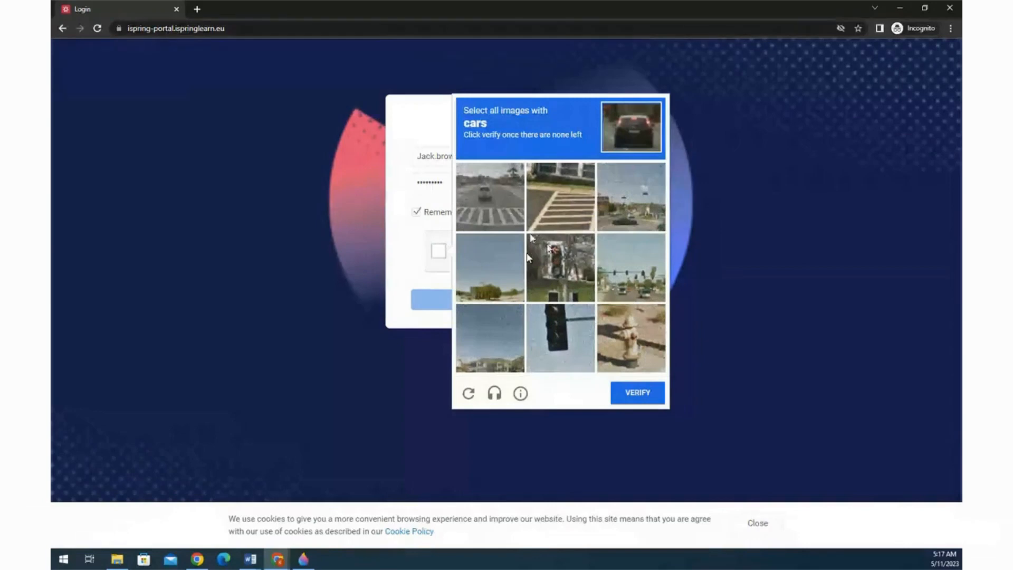
pyautogui.click(497, 217)
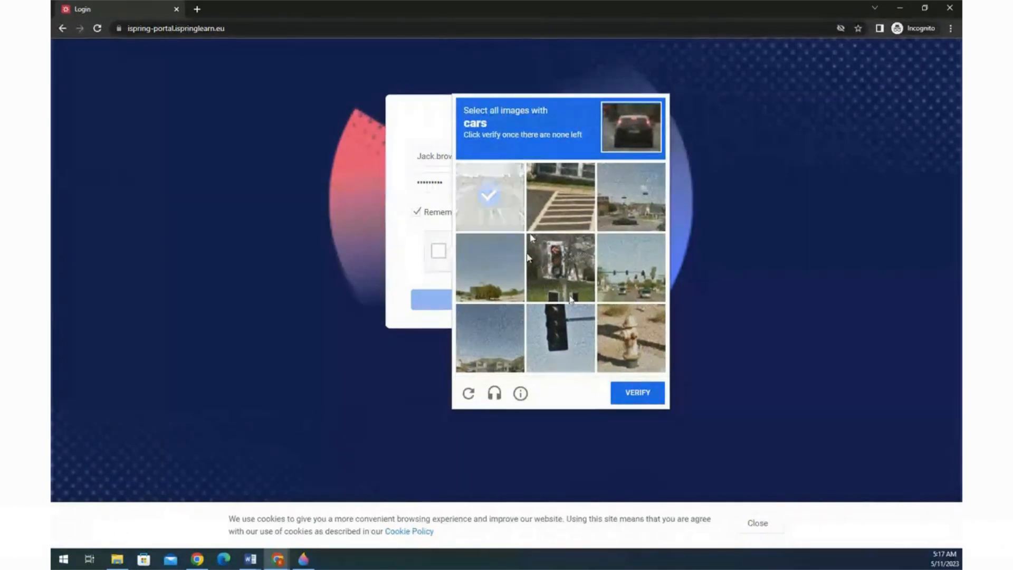
pyautogui.click(631, 266)
pyautogui.click(506, 221)
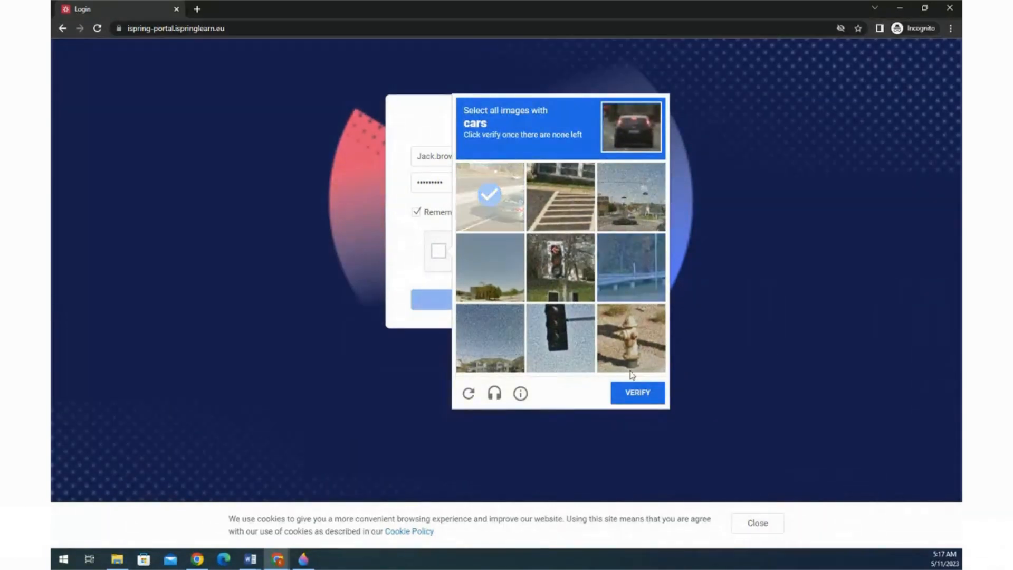
pyautogui.click(515, 200)
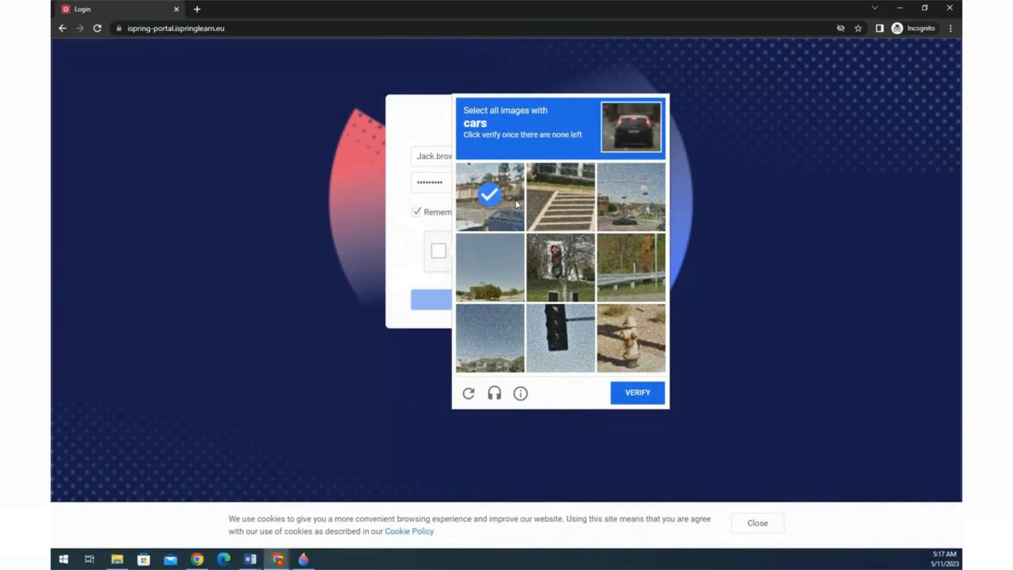
pyautogui.click(633, 213)
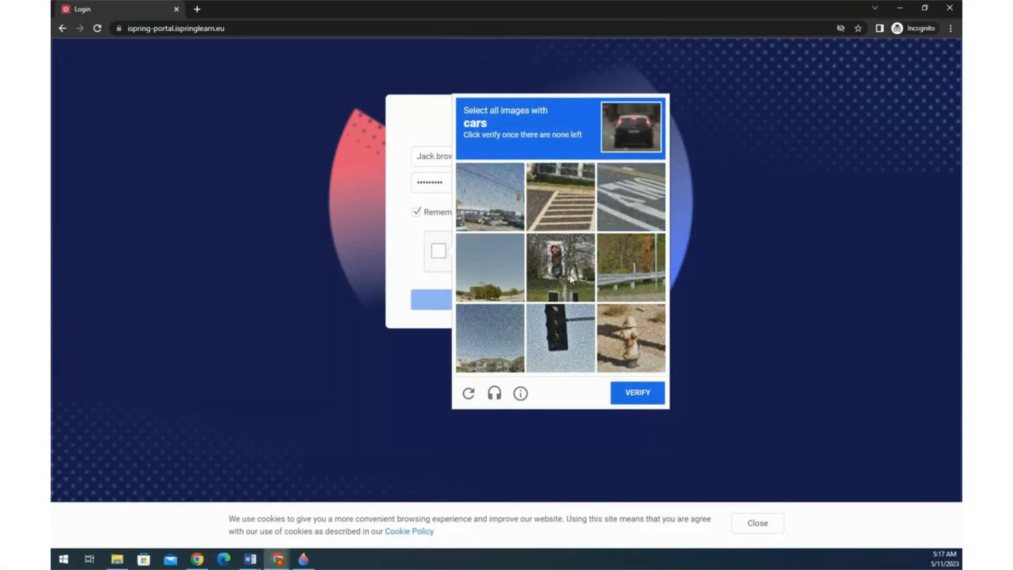
pyautogui.click(488, 214)
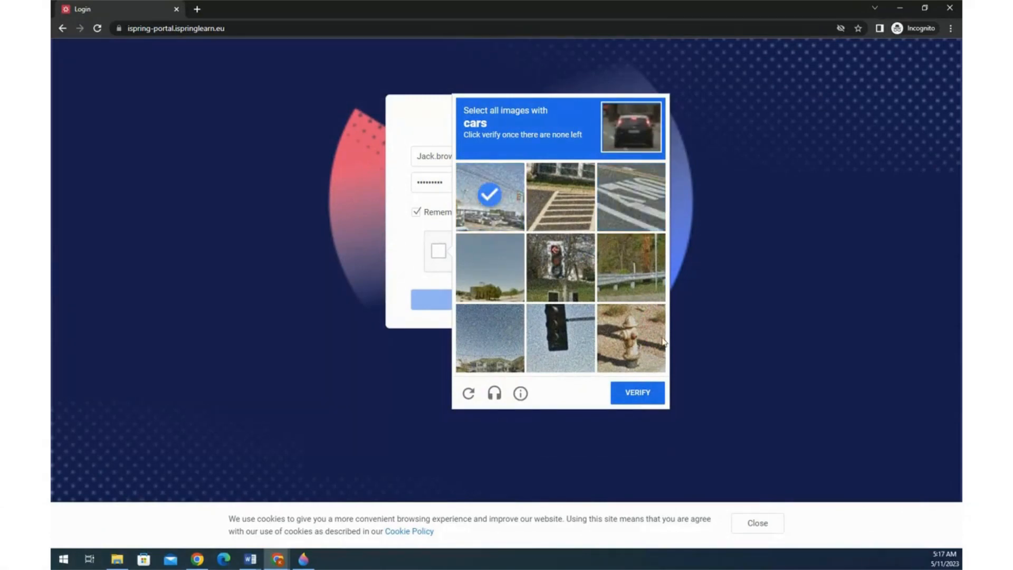
pyautogui.click(644, 402)
# - Sign in, then accept the updated Privacy Policy to continue to the User Portal
pyautogui.click(525, 299)
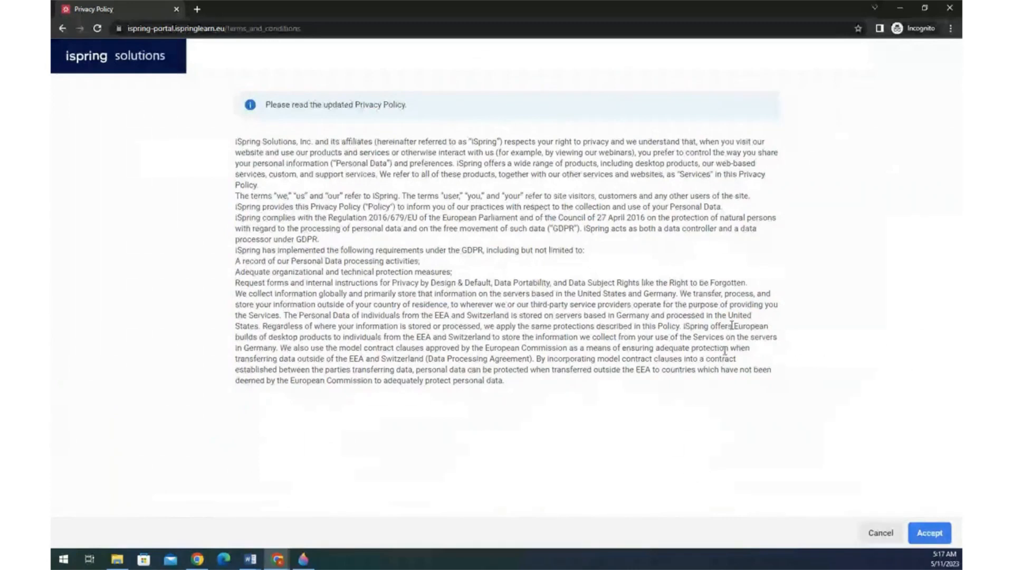
pyautogui.click(927, 533)
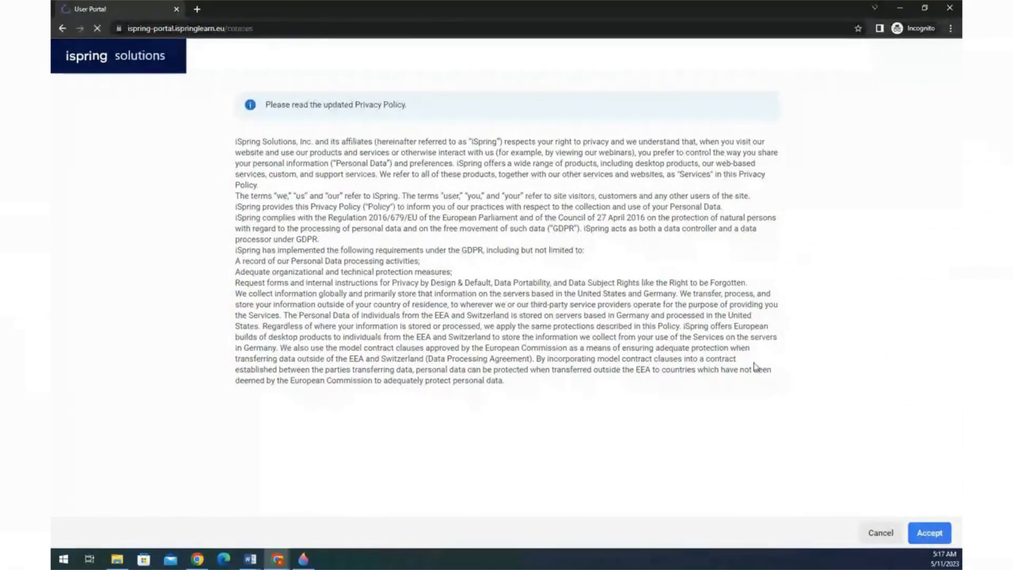